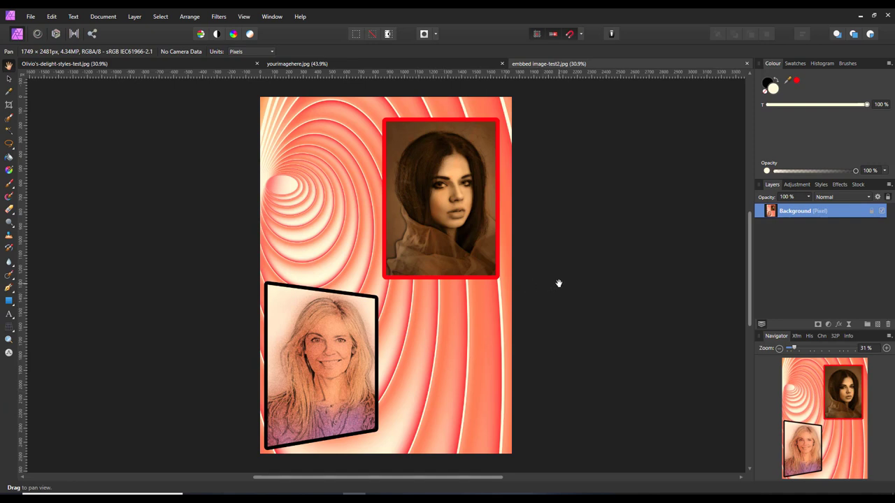
left_click(747, 64)
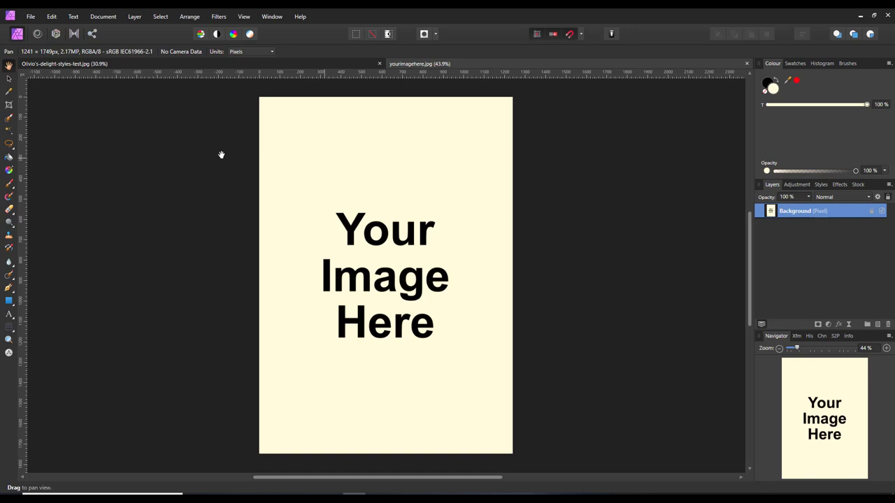
left_click(137, 66)
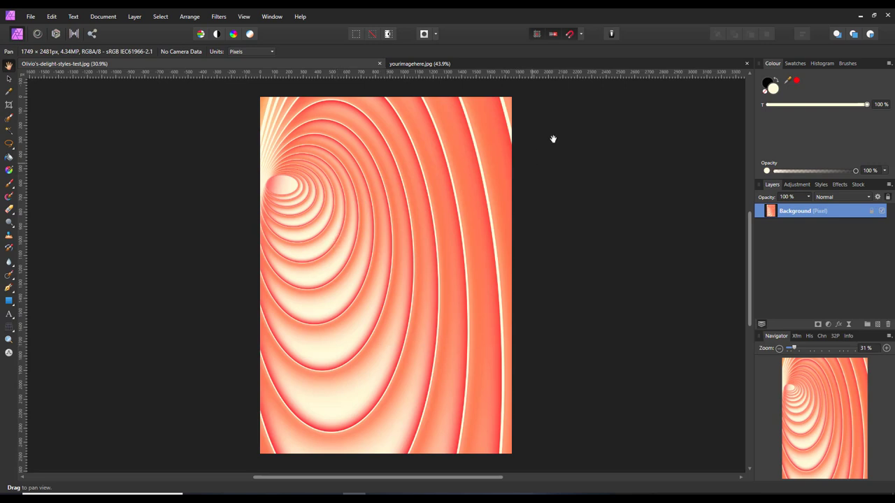
left_click(627, 65)
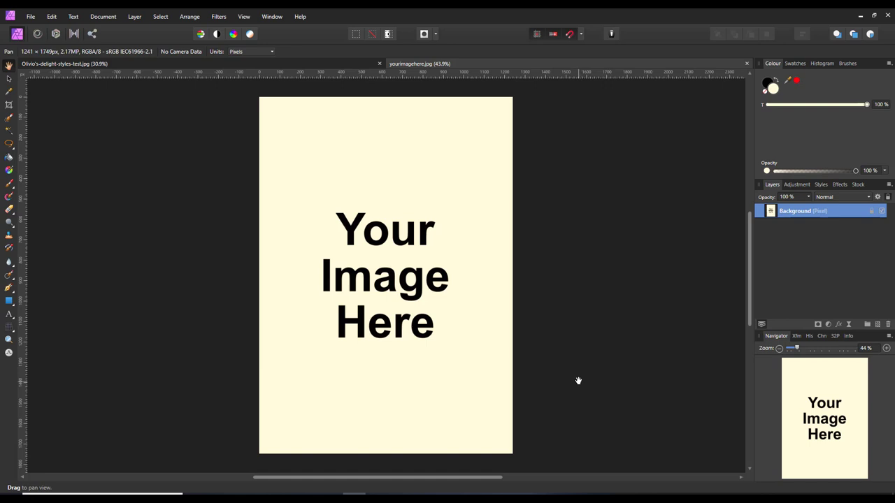
Cancel the Save As dialog and close the yourimagehere.jpg placeholder tab.
left_click(31, 16)
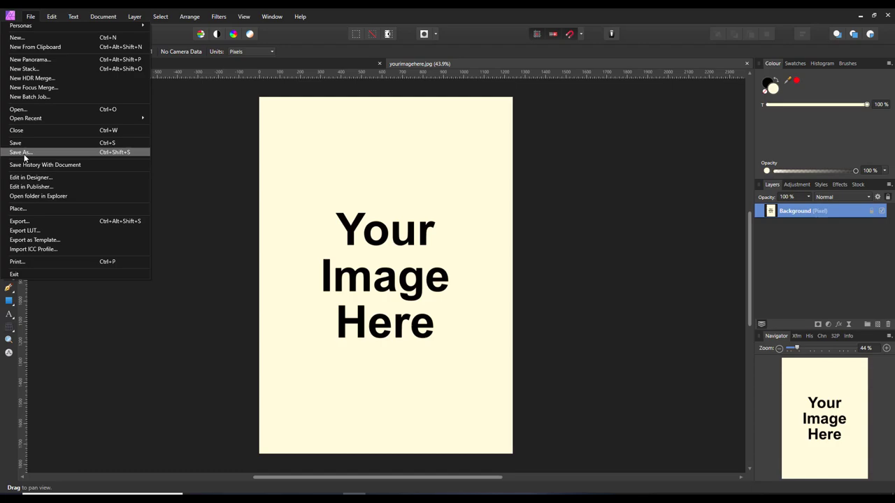
left_click(25, 153)
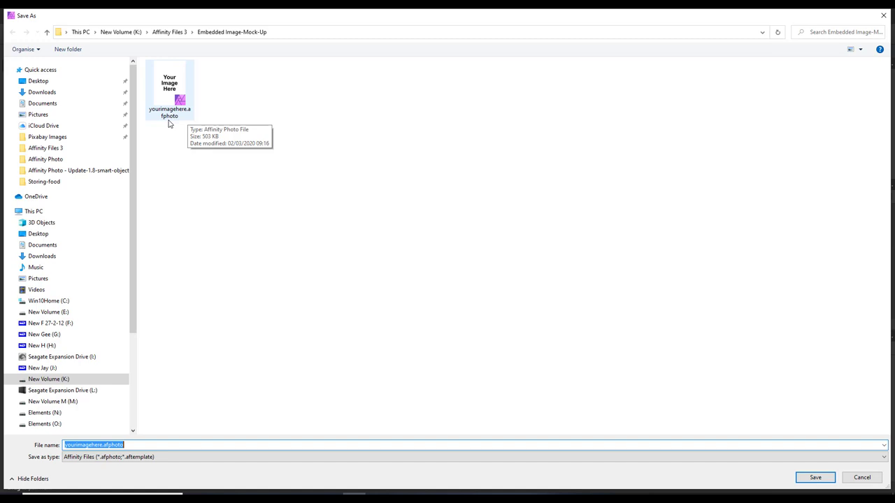
left_click(862, 478)
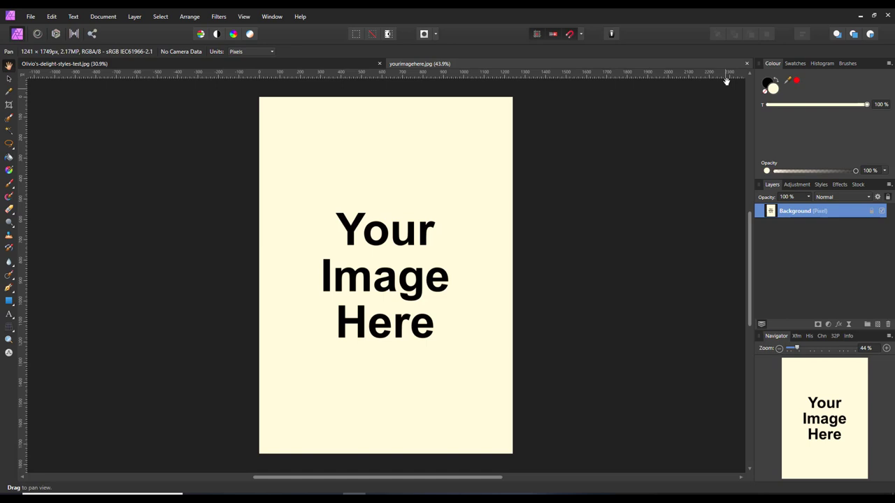
left_click(747, 63)
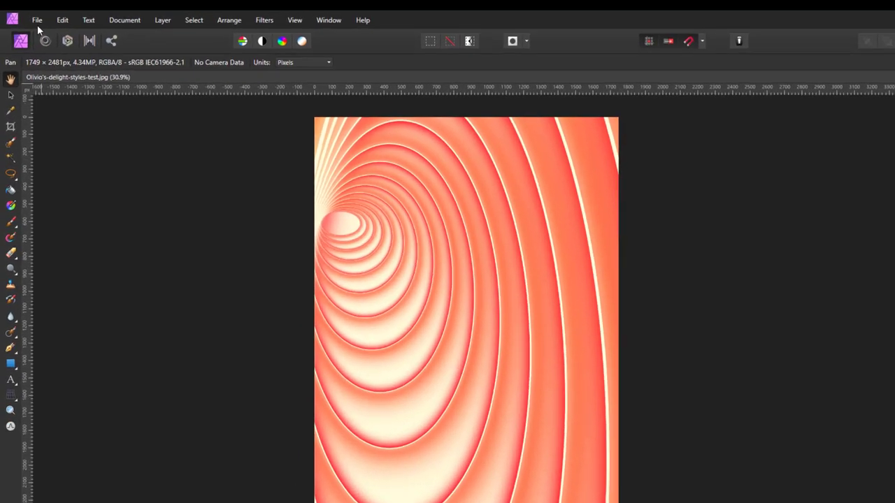
Place yourimagehere.afphoto from the Affinity Files 3 > Embedded Image-Mock-Up folder.
left_click(31, 16)
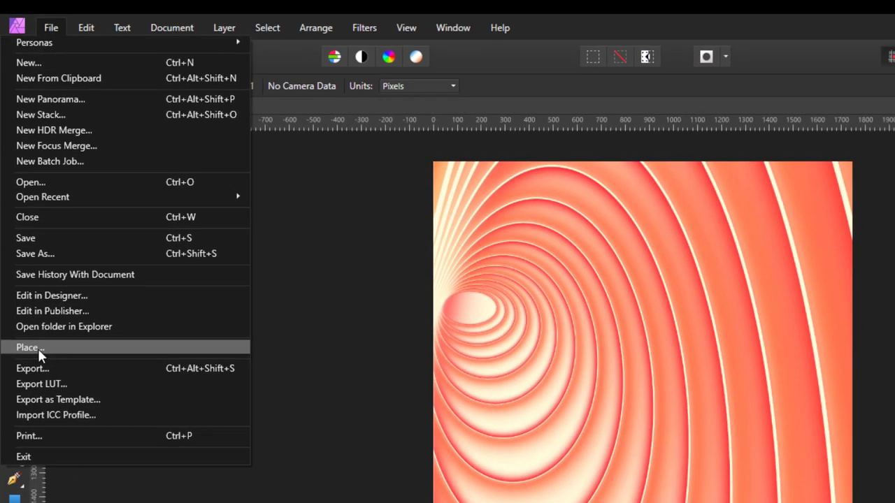
left_click(37, 349)
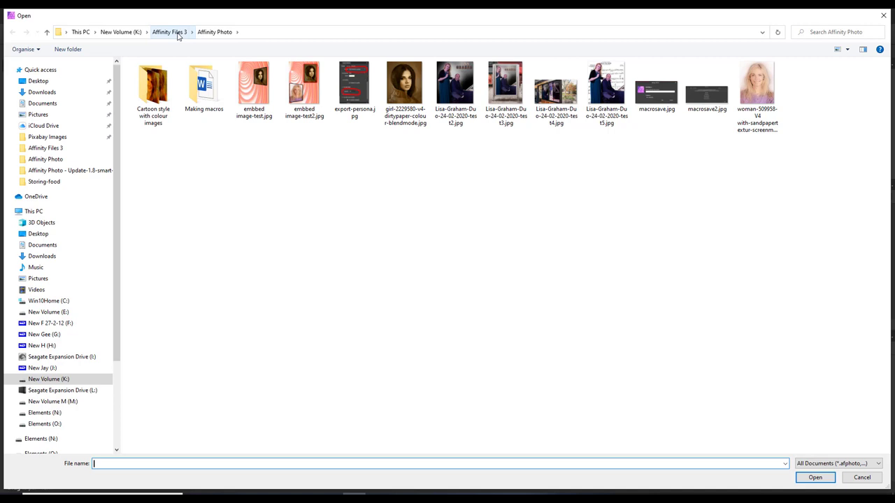
left_click(170, 32)
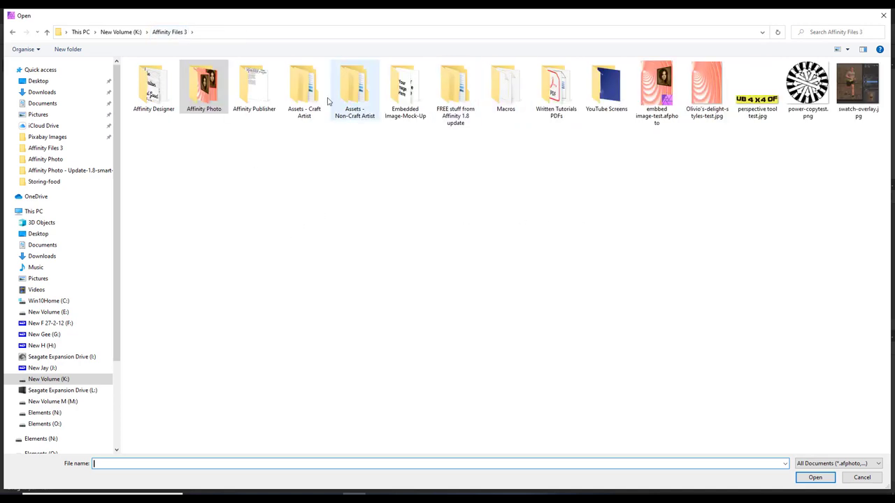
double_click(405, 87)
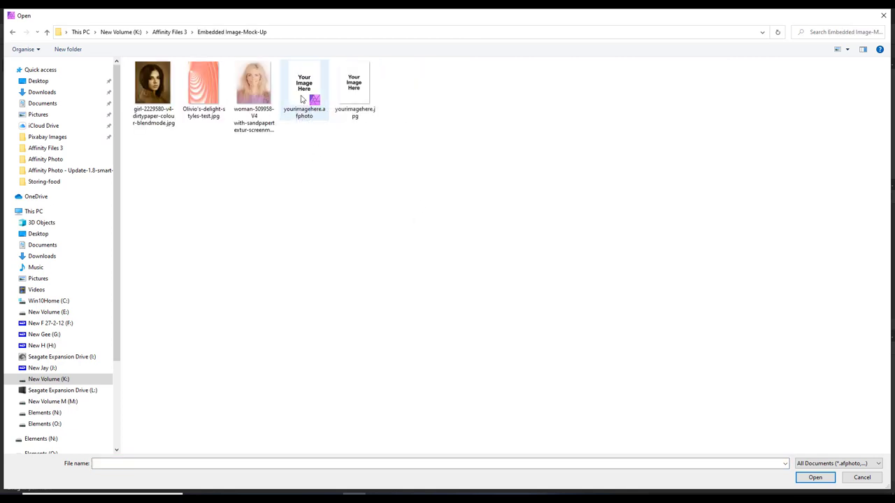
left_click(301, 97)
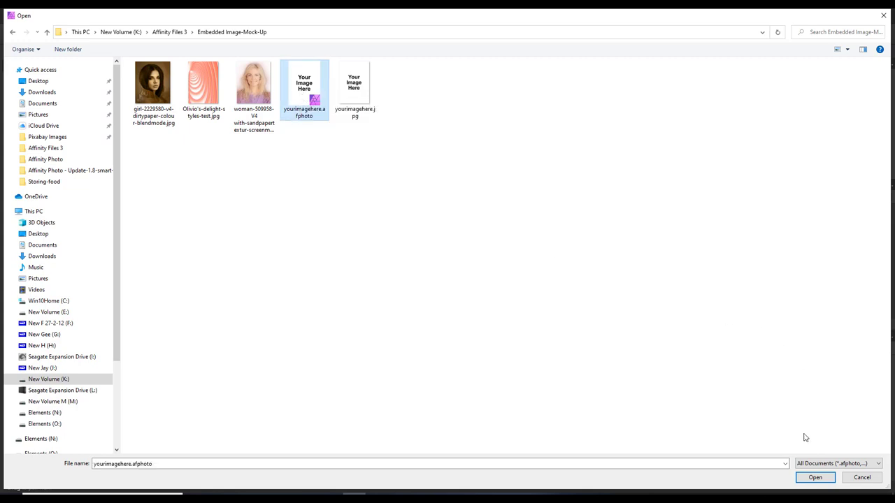
left_click(811, 479)
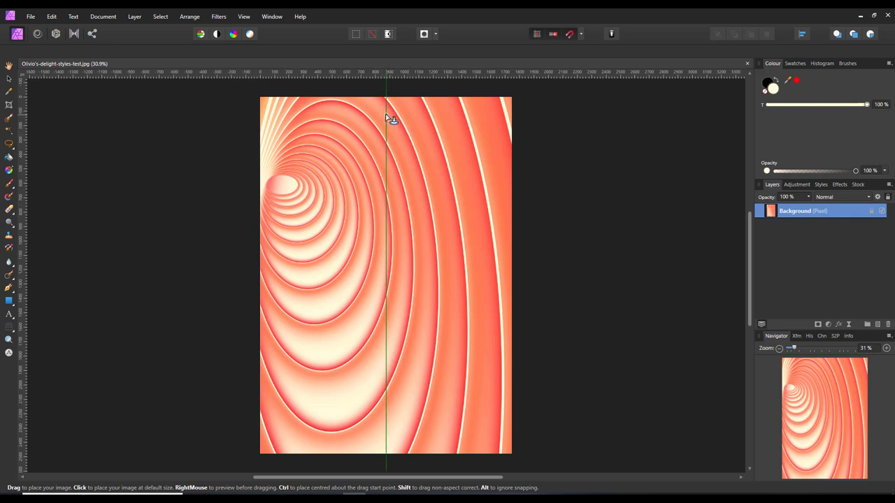
Drag the embedded placeholder out across the spiral's upper-right area.
left_click_drag(385, 114, 500, 275)
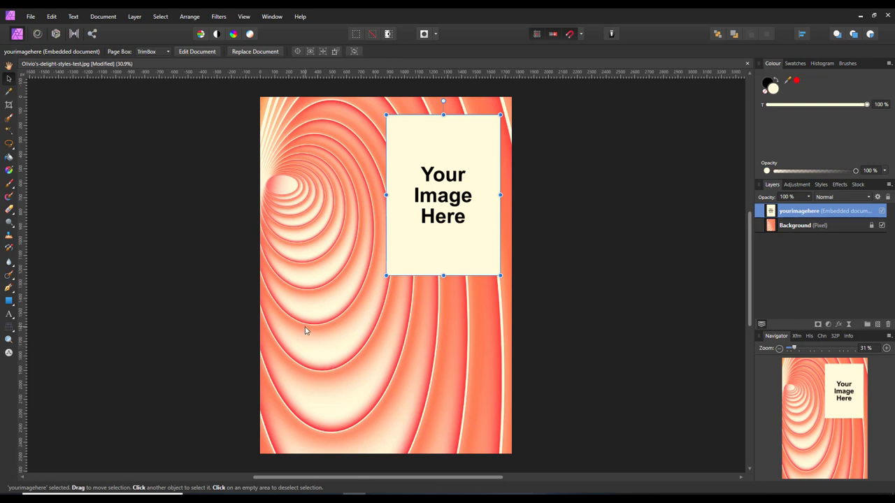
Place a second yourimagehere.afphoto in the lower-left, then swap the two placeholder layers' order.
left_click(156, 306)
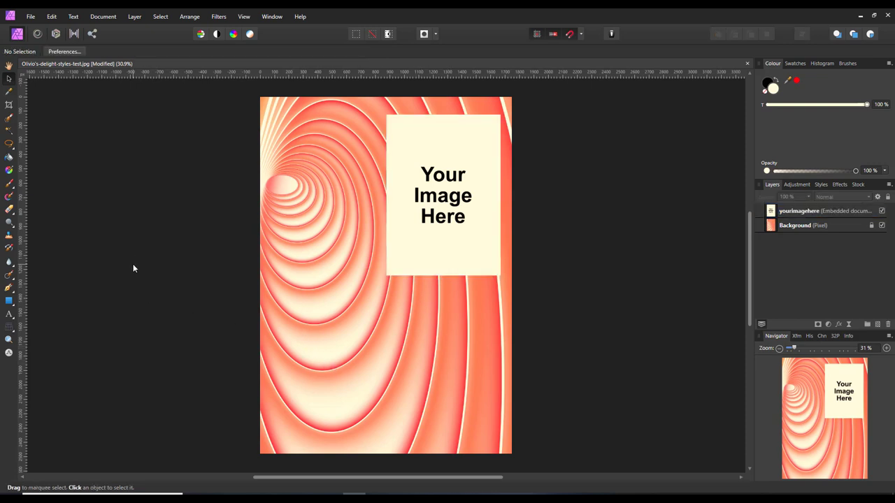
left_click(32, 17)
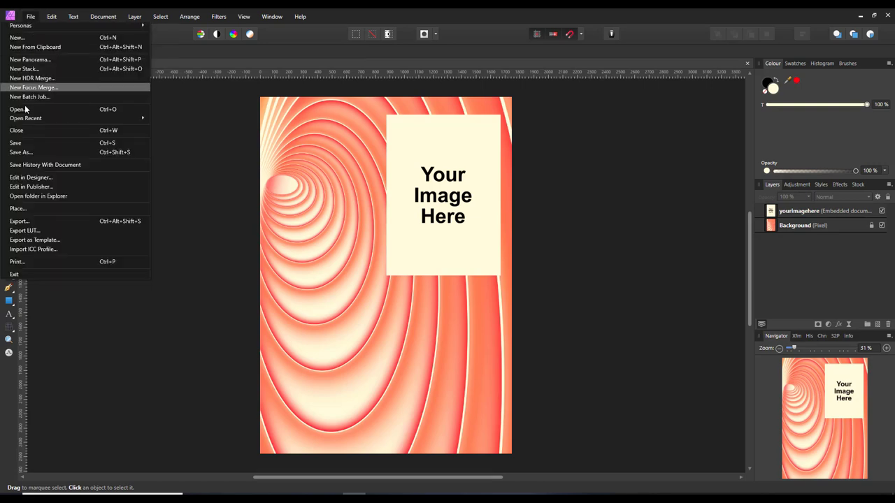
left_click(21, 209)
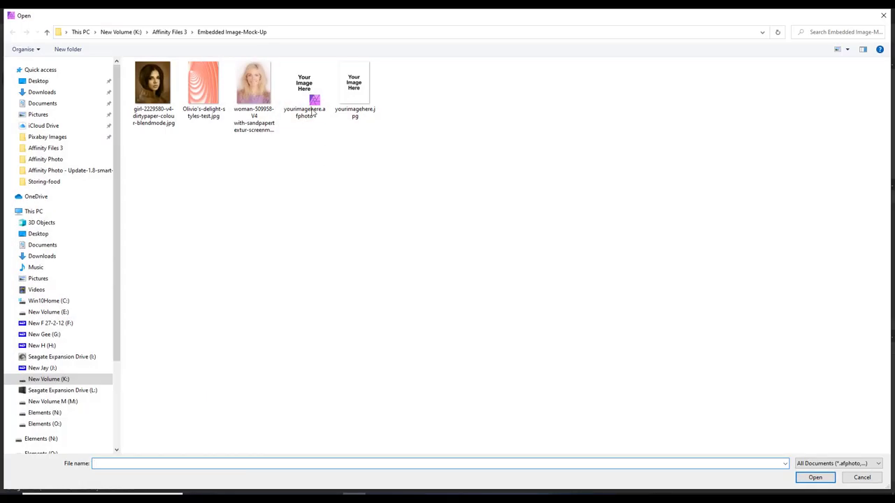
left_click(314, 112)
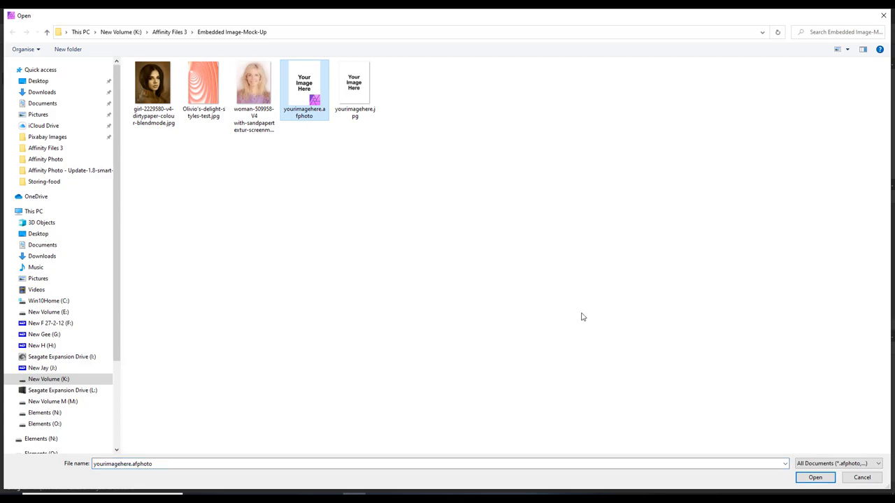
left_click(815, 478)
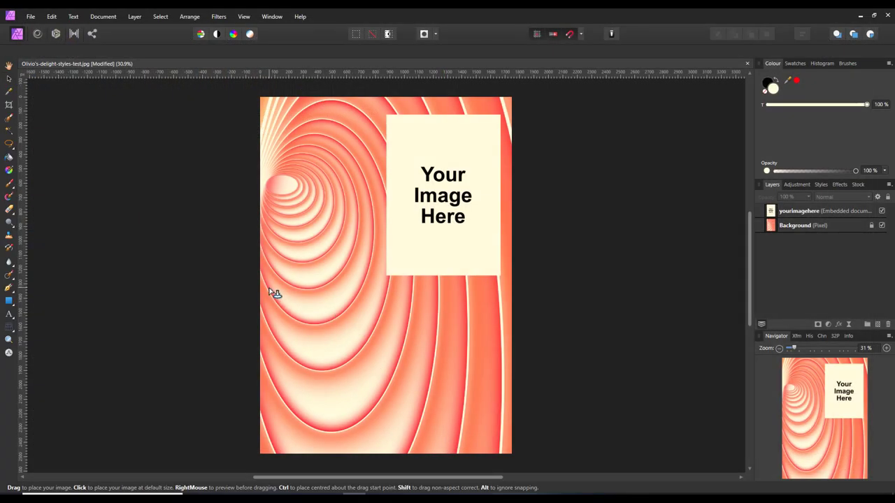
left_click_drag(270, 288, 400, 435)
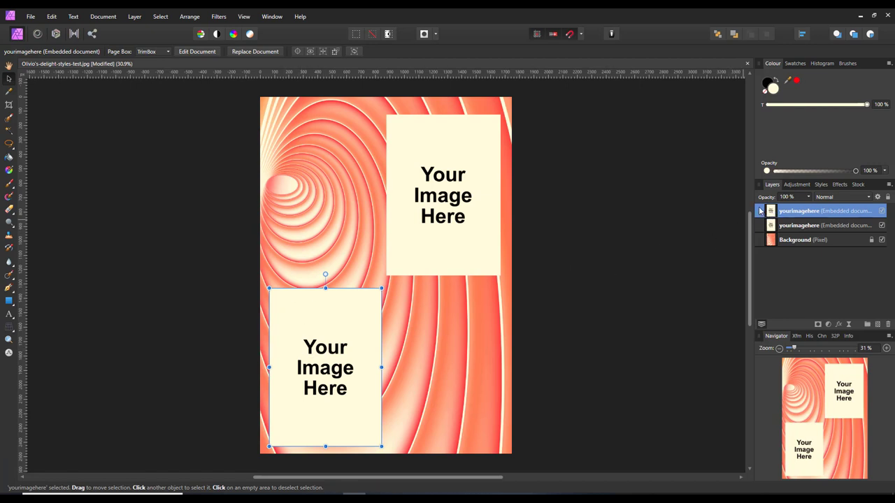
left_click_drag(760, 210, 759, 229)
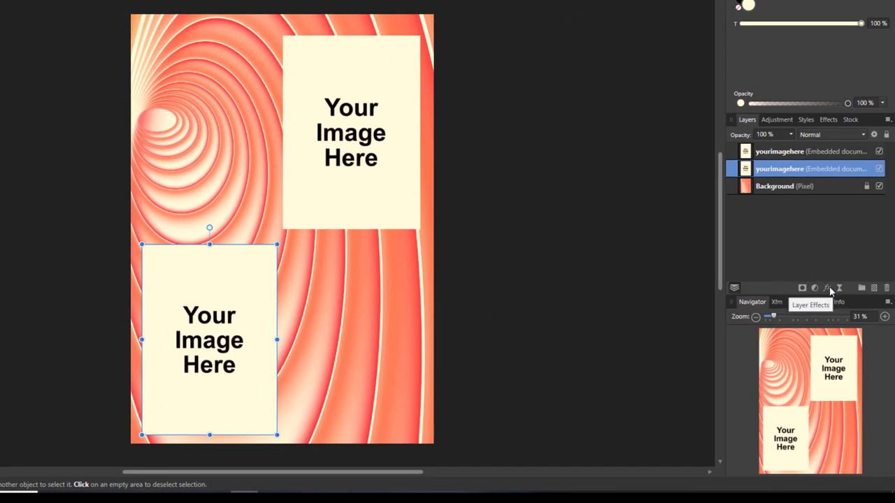
Give the lower-left placeholder a thick black Outline layer effect.
left_click(828, 288)
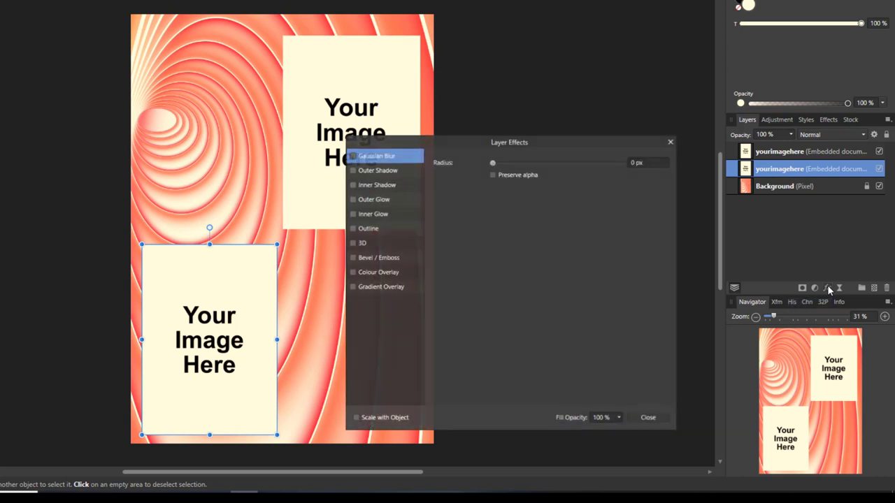
left_click(353, 229)
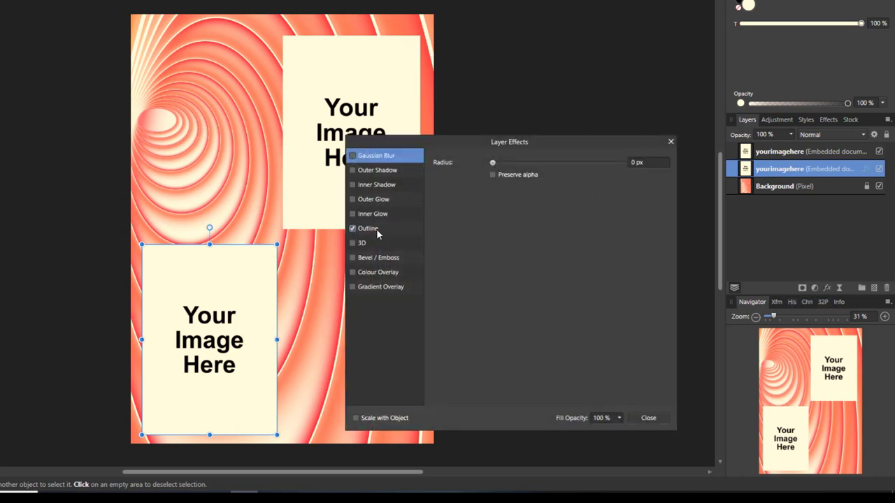
left_click(378, 232)
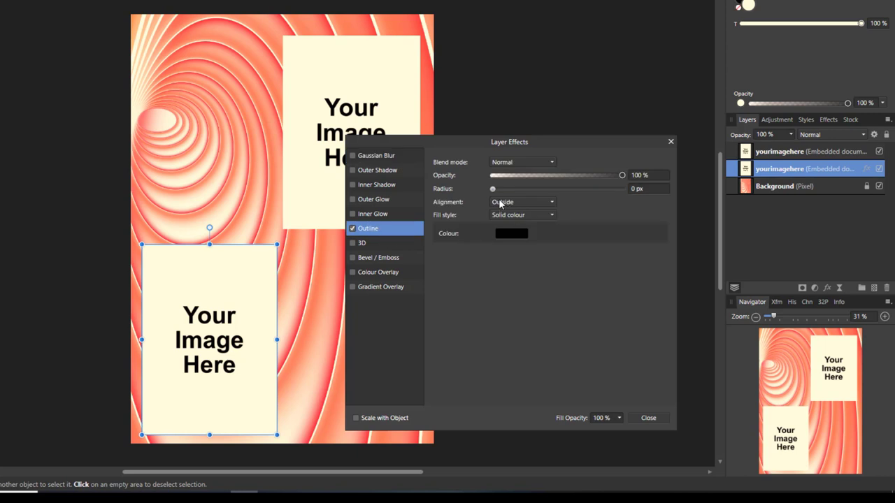
left_click_drag(495, 191, 579, 192)
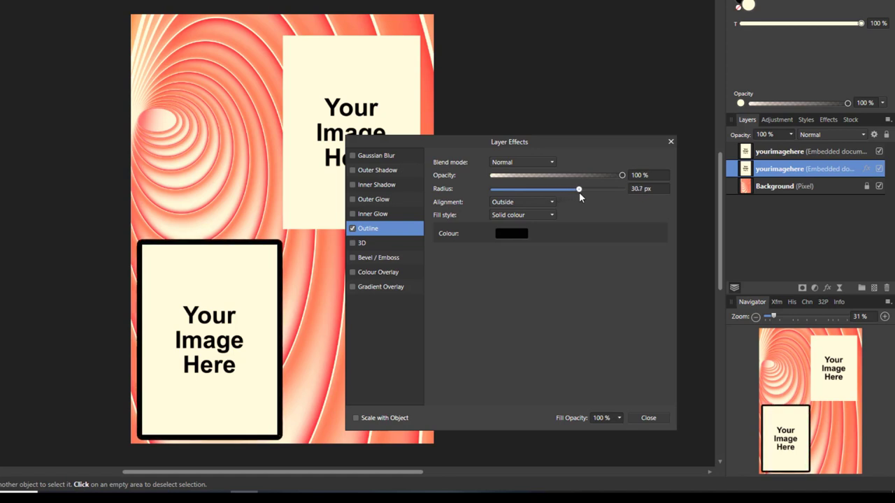
left_click(647, 419)
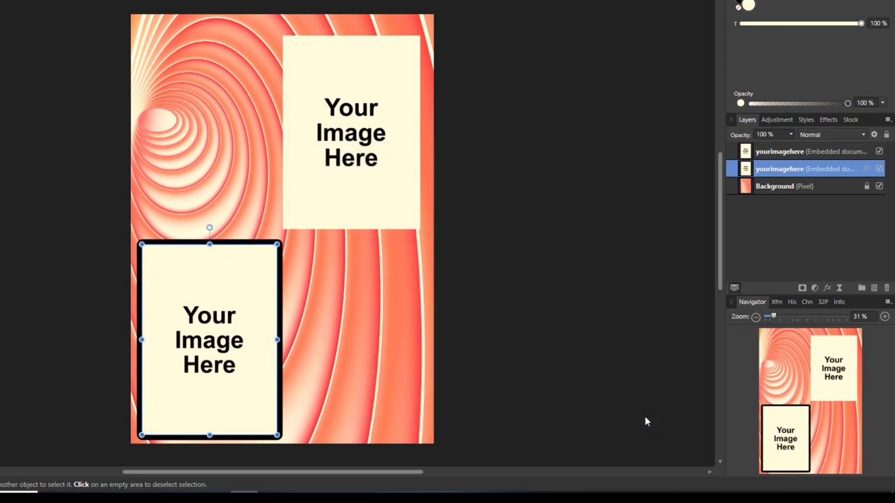
Give the upper-right placeholder a green 12A600 outline with a 29.1 px radius.
left_click(766, 153)
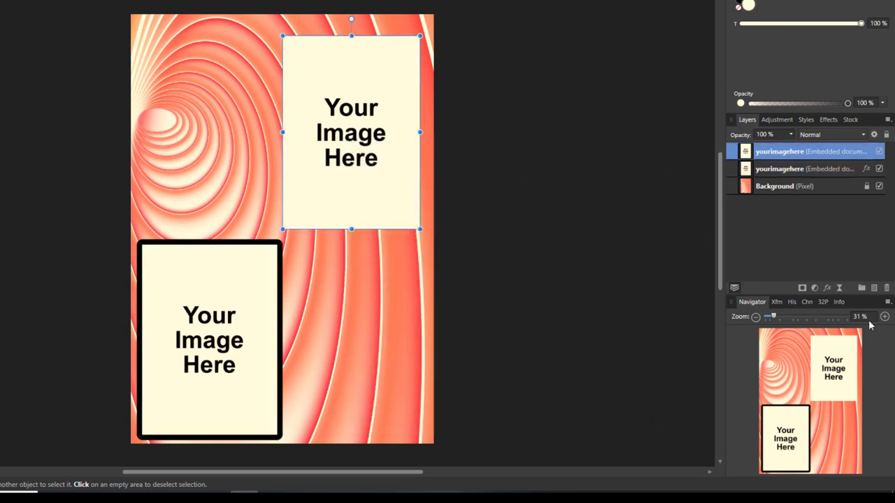
left_click(828, 288)
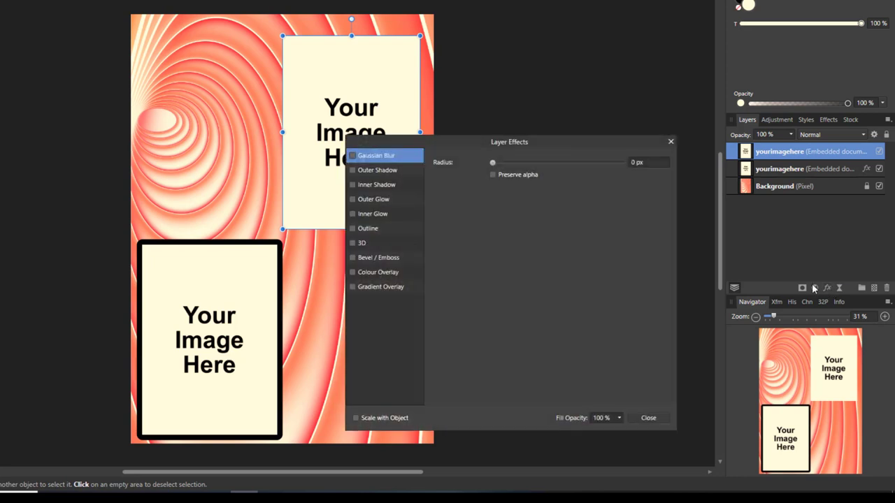
left_click(353, 229)
left_click(508, 237)
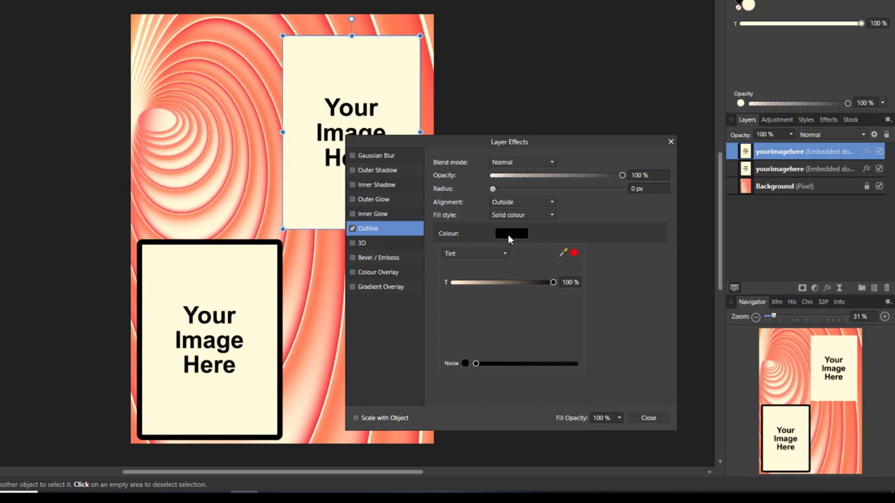
left_click(504, 254)
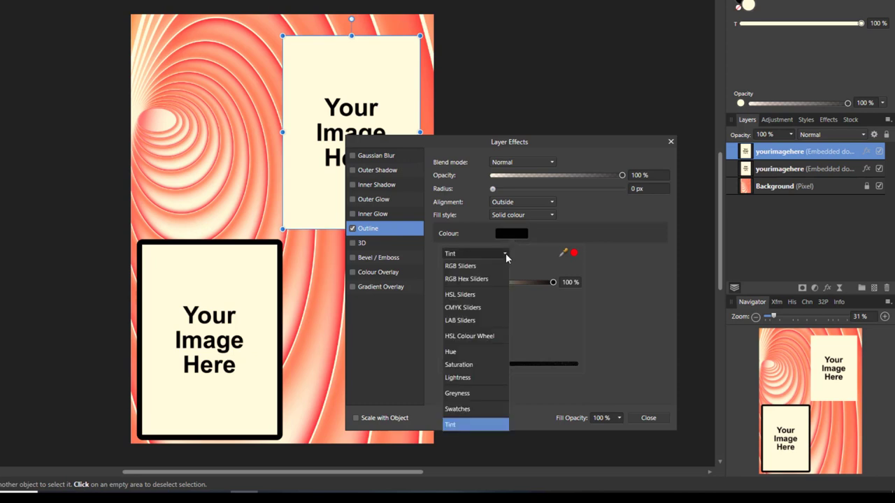
left_click(473, 278)
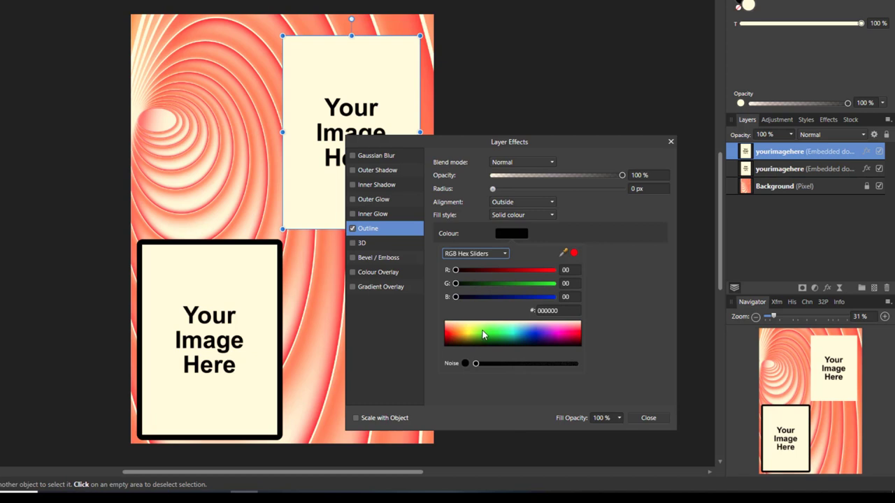
mouse_move(484, 335)
left_mouse_down()
mouse_move(488, 342)
mouse_move(486, 334)
left_mouse_up()
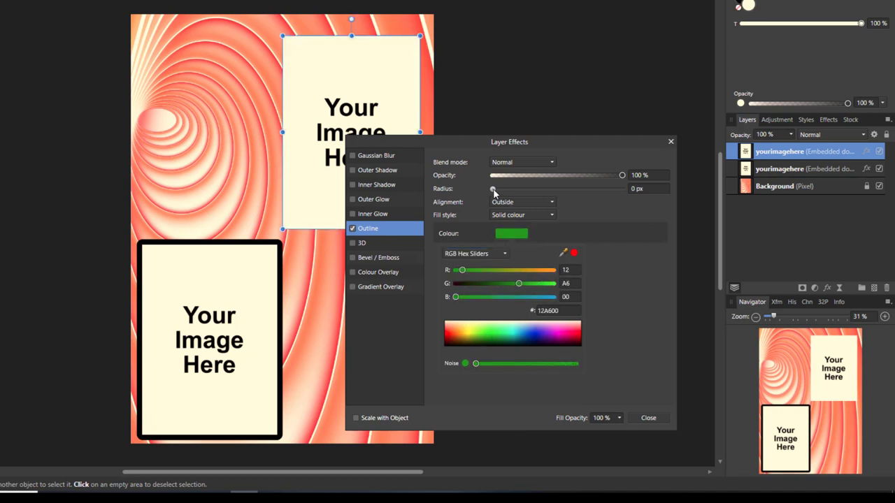
left_click_drag(493, 191, 576, 198)
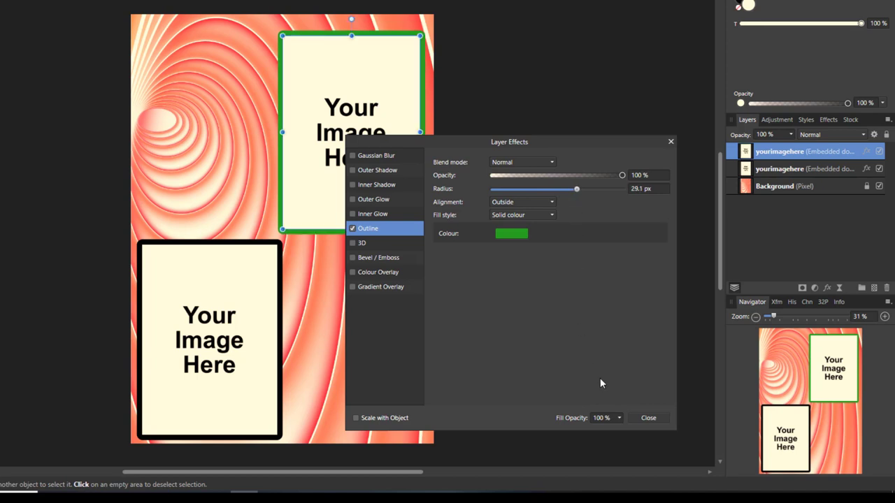
left_click(648, 418)
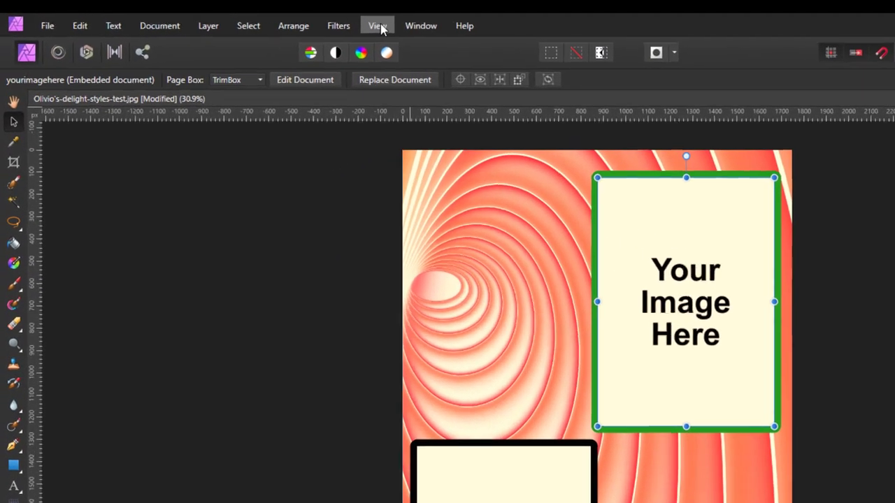
Turn on View > Show Grid across the spiral canvas.
left_click(243, 16)
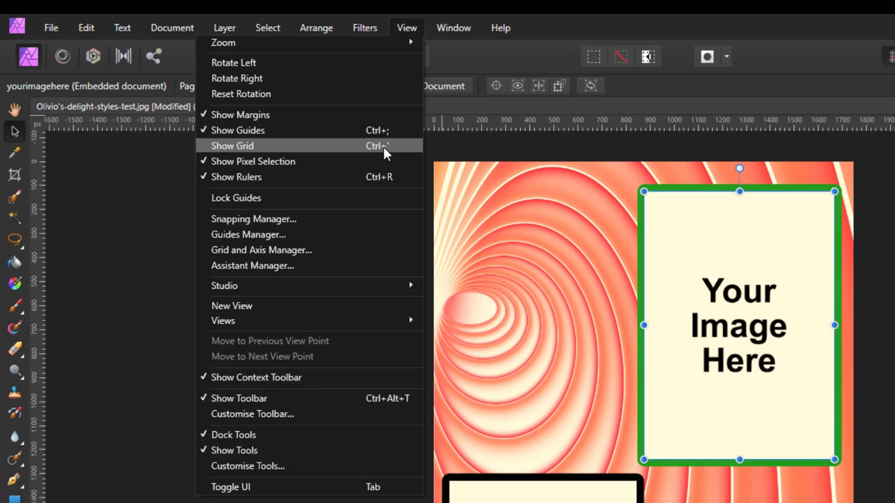
left_click(240, 147)
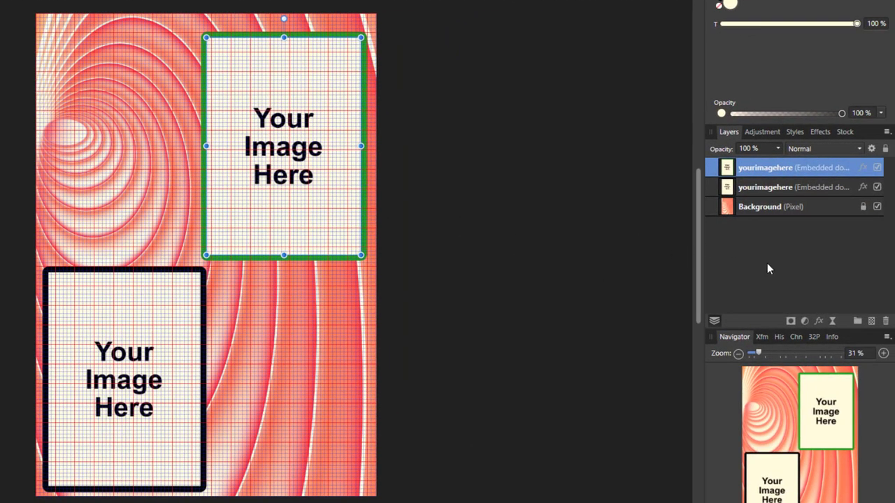
Add a Live Perspective filter and pull the frame's left corners inward into a trapezoid.
left_click(832, 321)
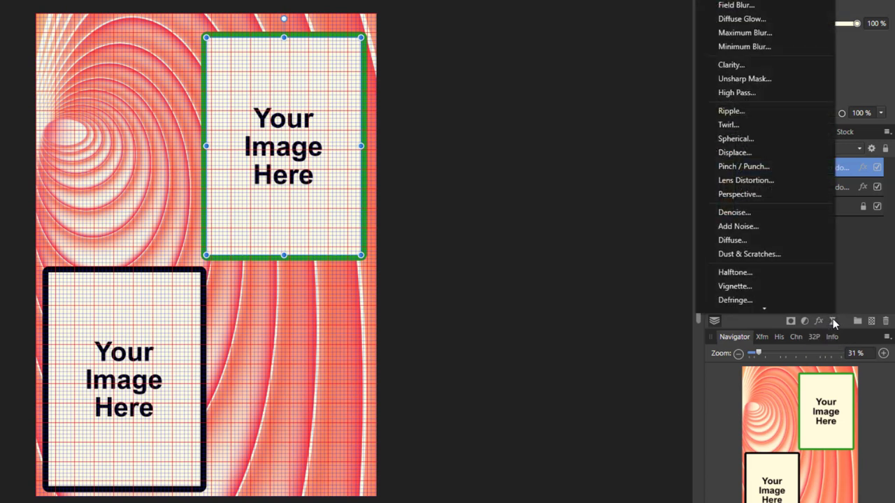
left_click(745, 196)
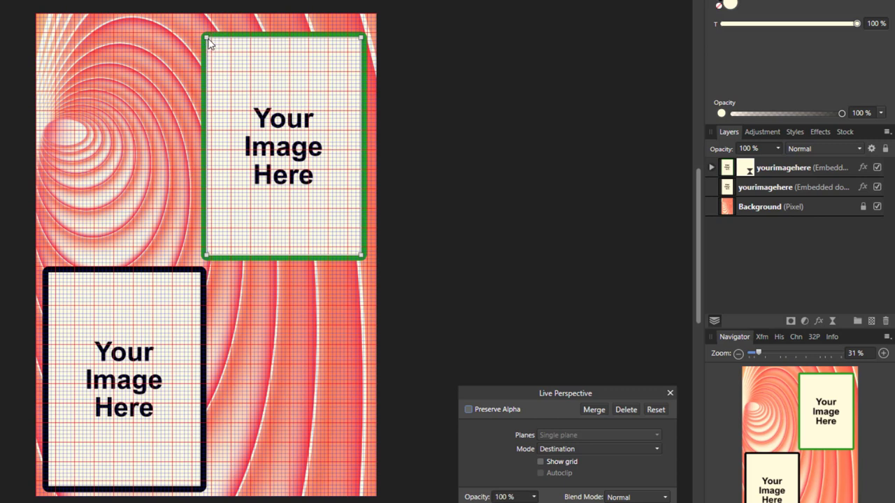
left_click_drag(209, 41, 216, 58)
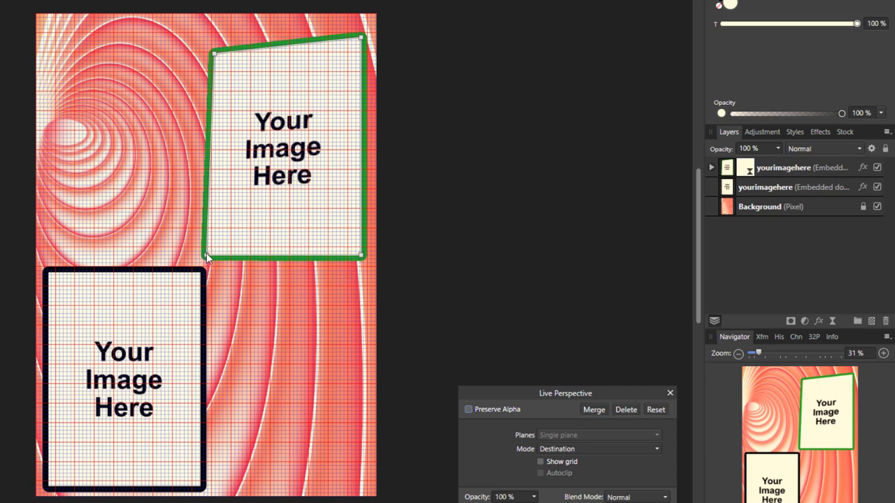
left_click_drag(206, 253, 214, 229)
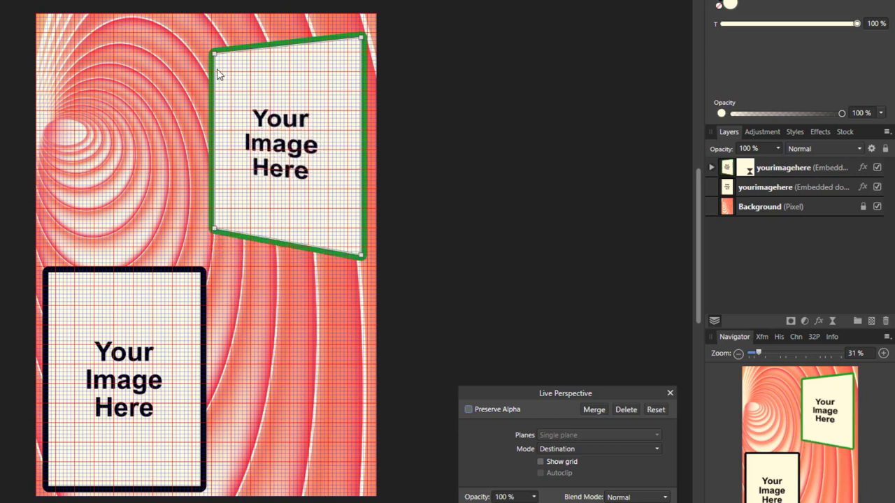
left_click_drag(215, 59, 217, 78)
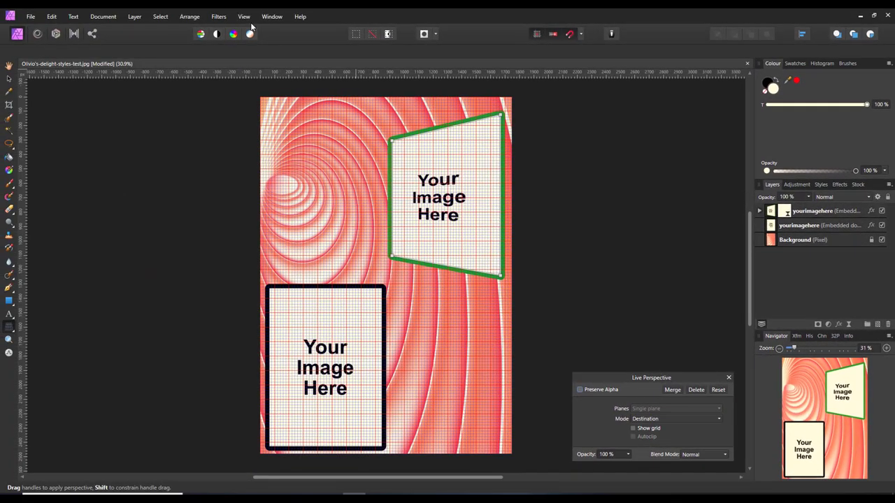
Switch off Show Grid and dismiss the Live Perspective settings panel.
left_click(244, 17)
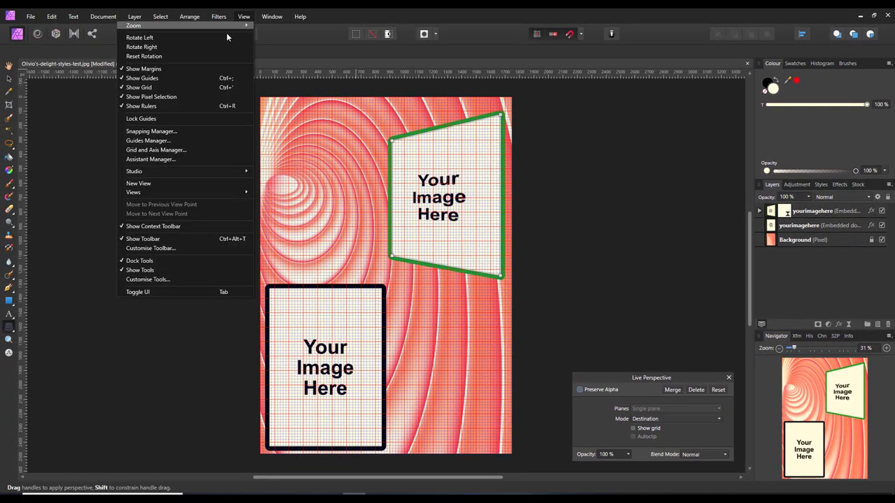
left_click(142, 89)
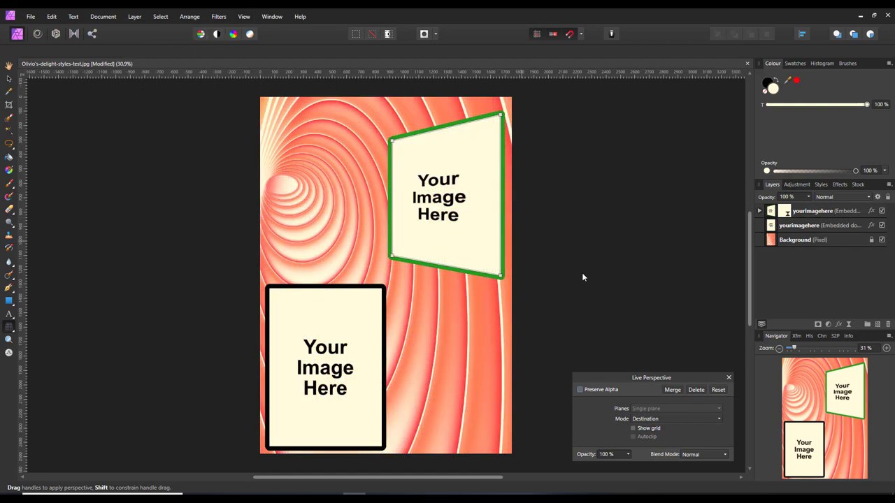
left_click(728, 378)
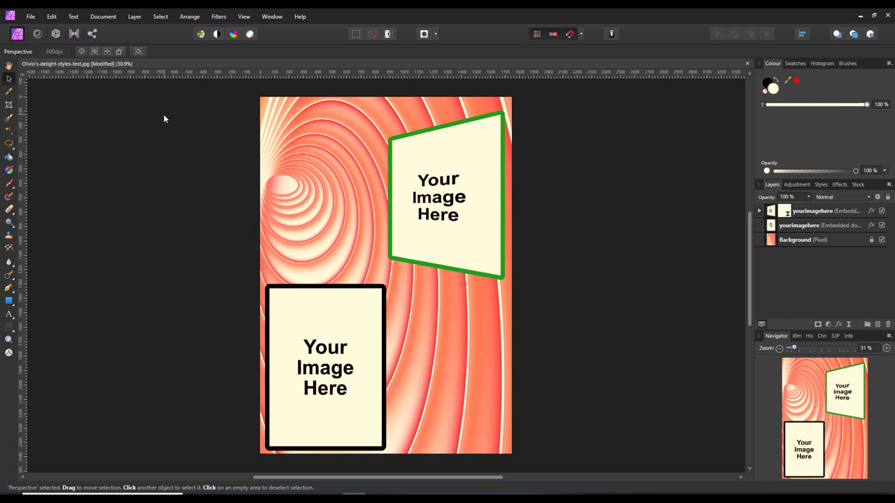
Save the document as Test-Mock-up.afphoto, replacing the existing file name.
left_click(31, 17)
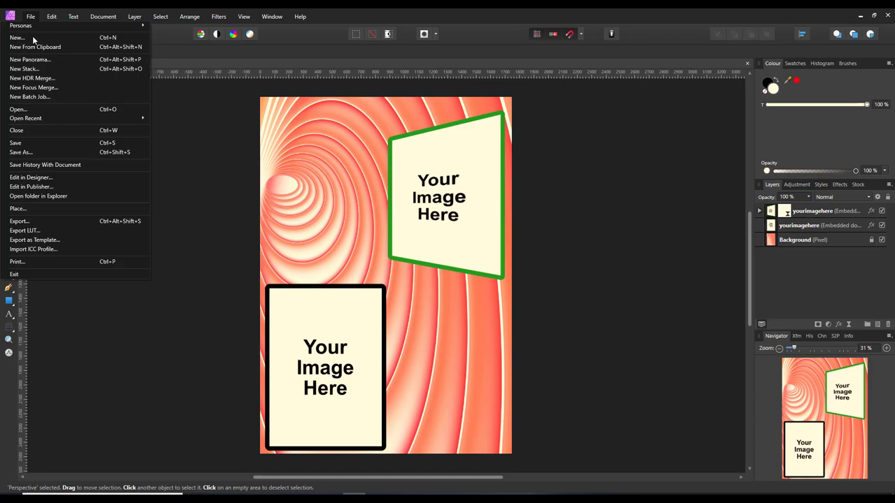
left_click(31, 152)
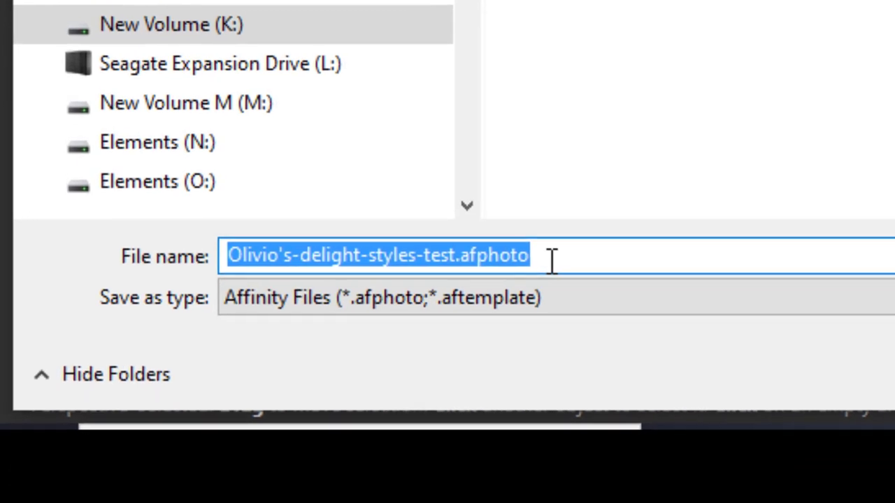
left_click_drag(157, 446, 47, 444)
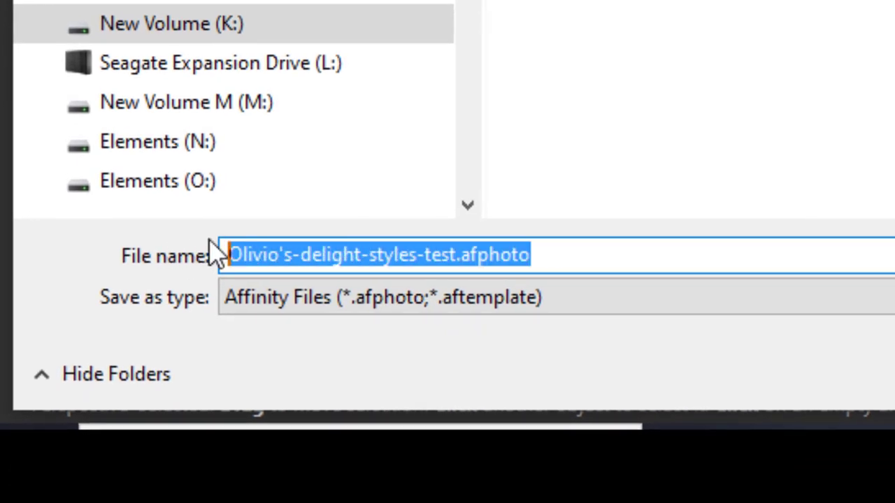
type("Test-")
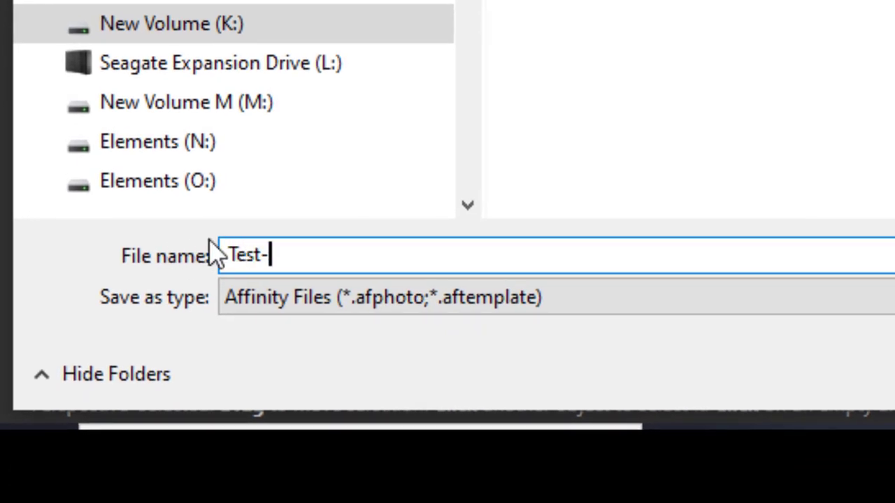
type("Mock")
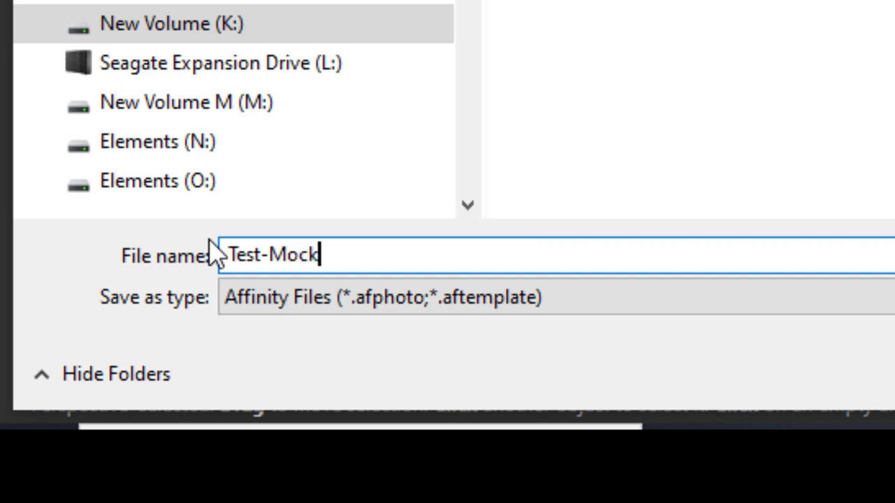
type("-up")
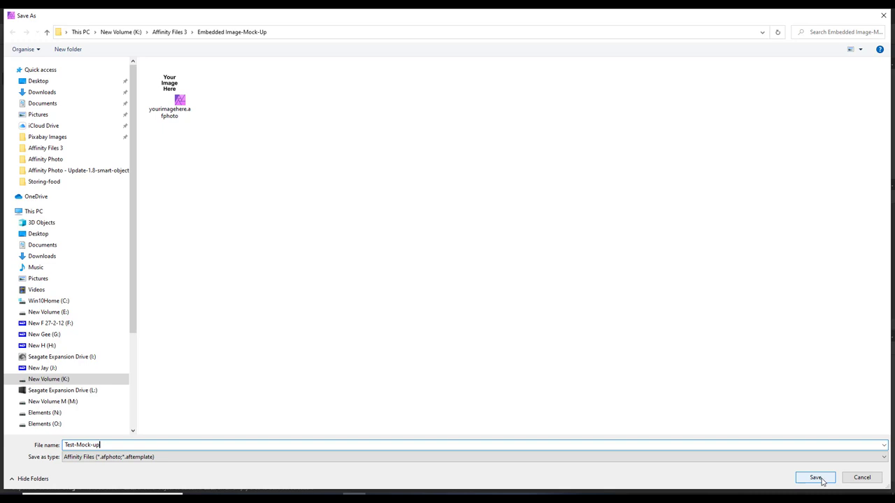
left_click(816, 478)
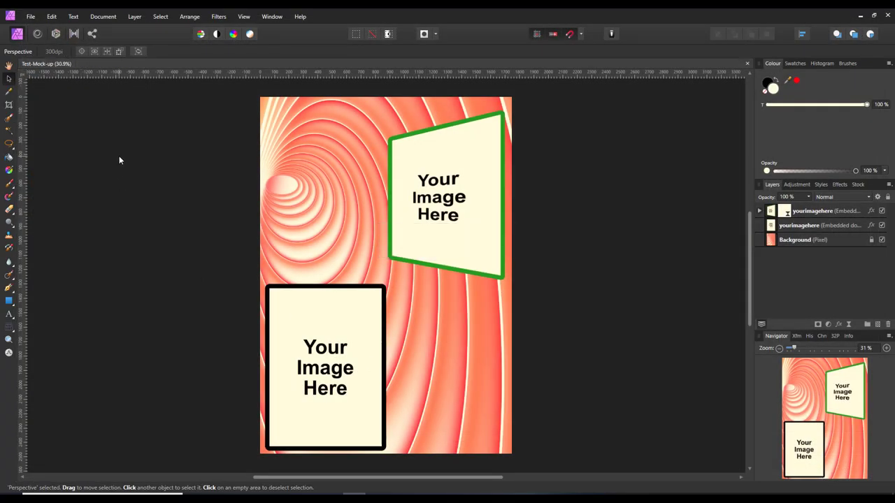
Export the document as a template named Test-Mock-up.aftemplate.
left_click(28, 17)
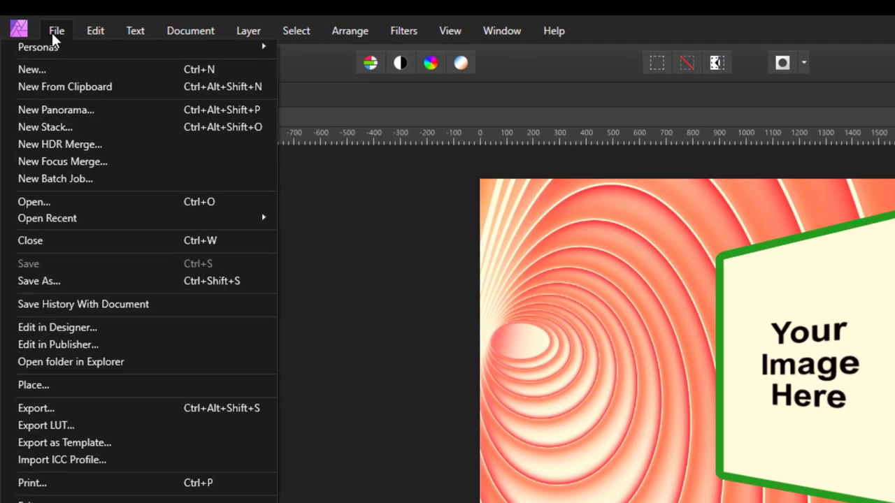
left_click(73, 444)
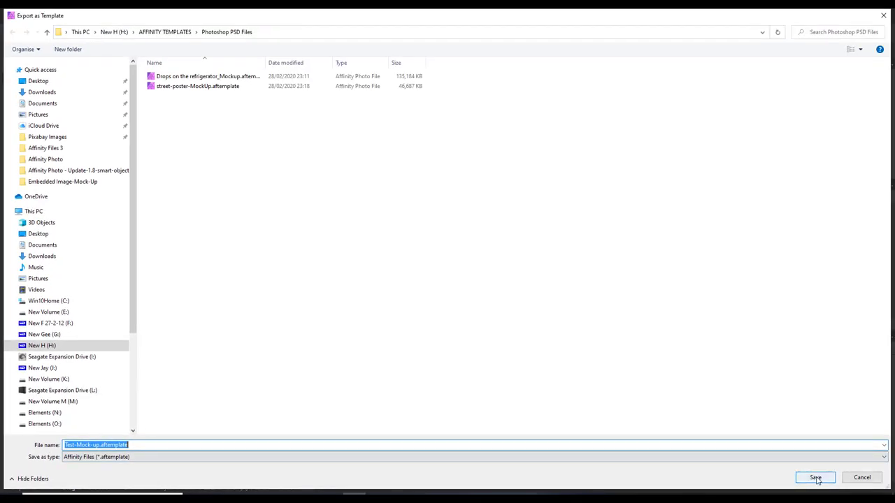
left_click(816, 478)
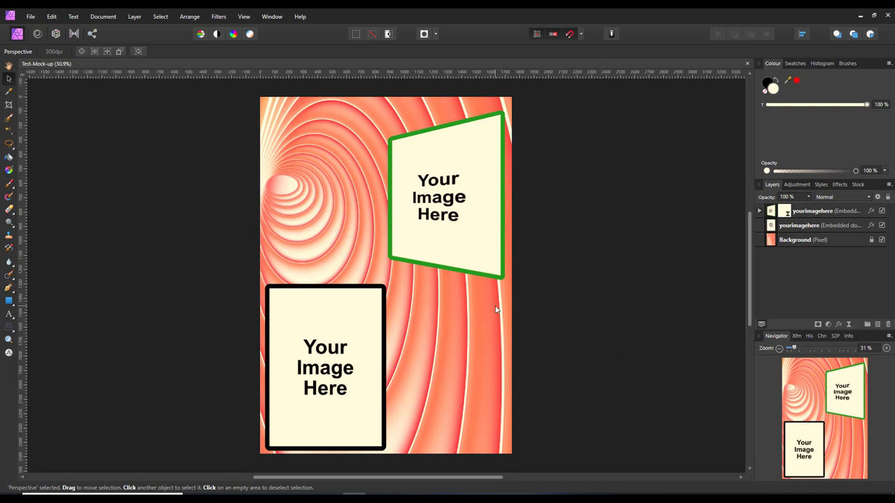
Open the green frame's top yourimagehere layer as its own embedded document.
left_click(772, 214)
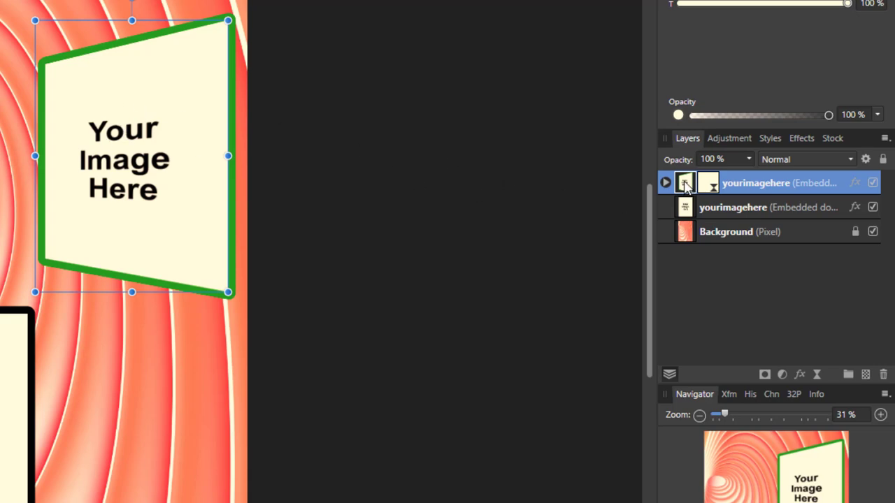
double_click(688, 183)
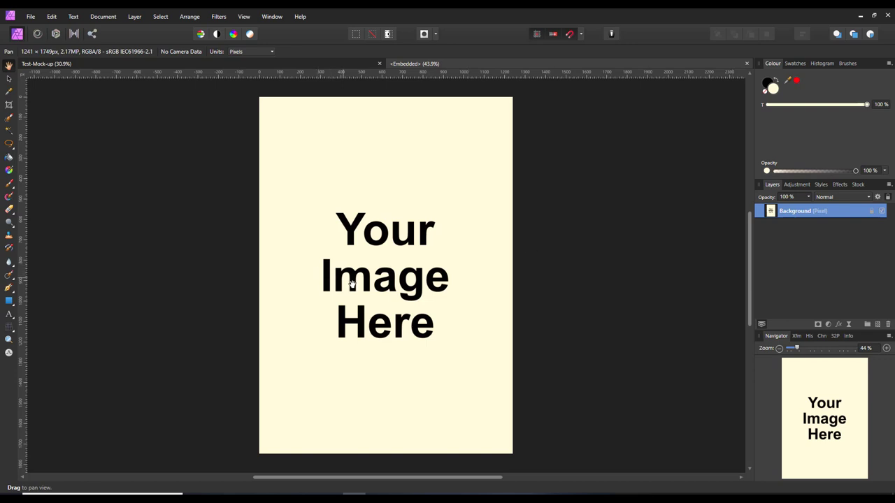
Place girl-2229580-v4-dirtypaper-colour-blendmode.jpg from K:\Affinity Files 3\Embedded Image-Mock-Up.
left_click(31, 18)
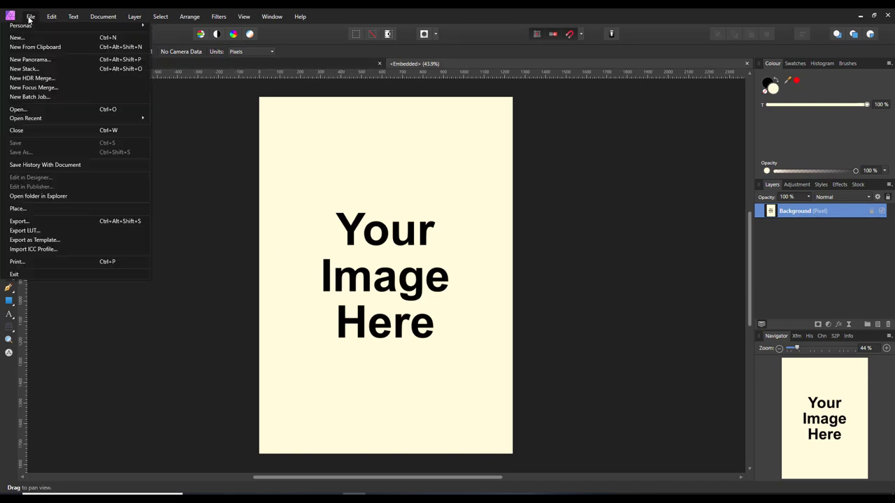
left_click(28, 209)
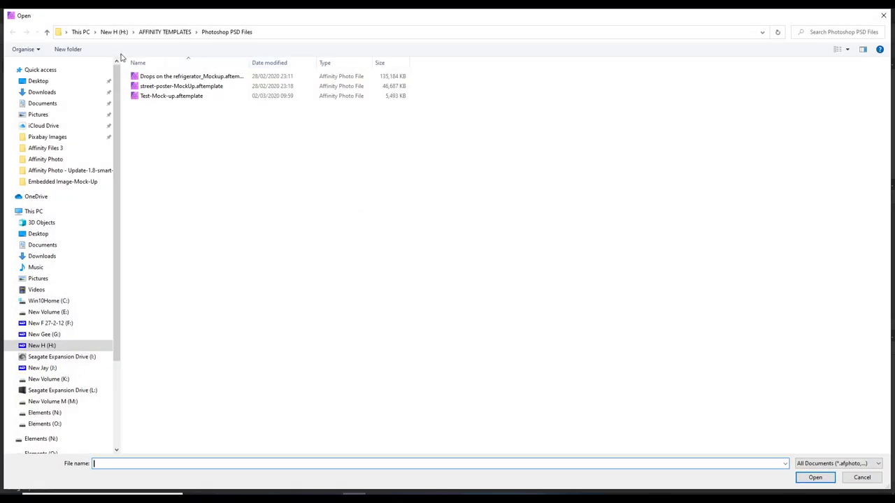
left_click(44, 379)
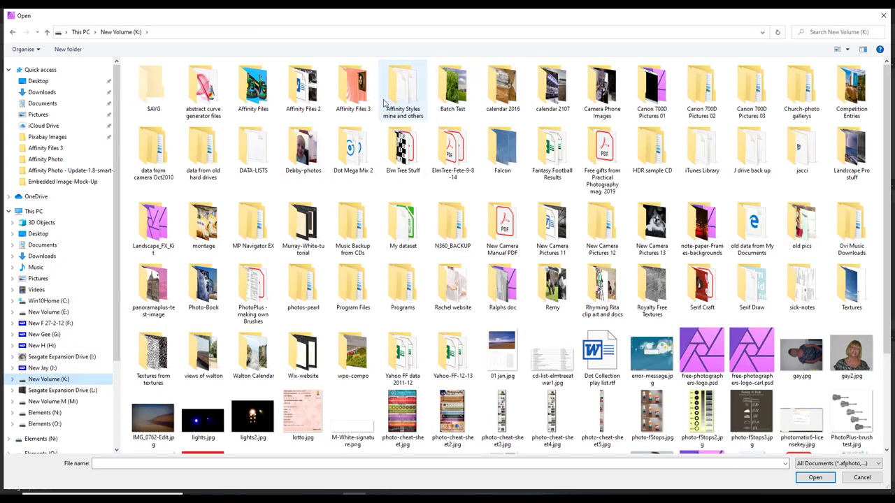
double_click(353, 88)
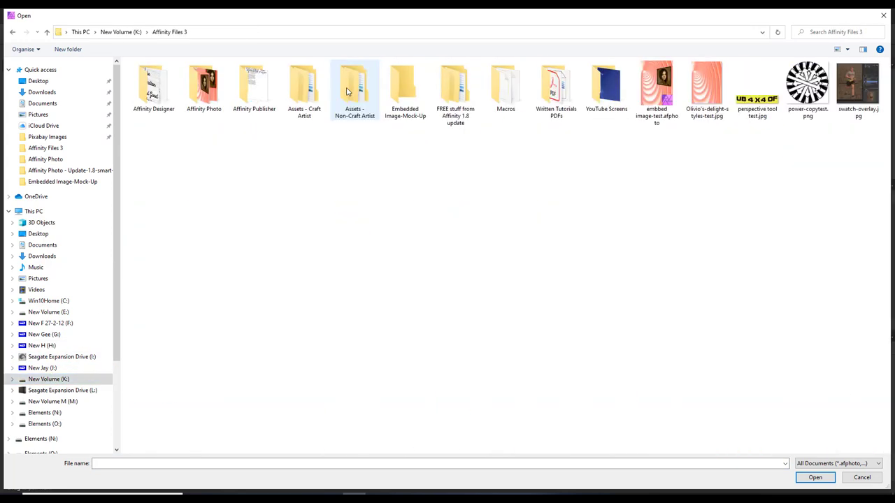
double_click(402, 88)
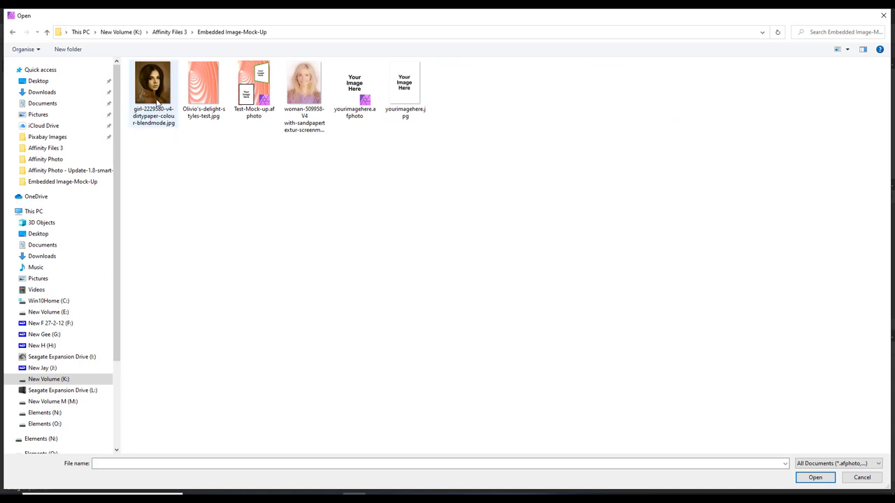
left_click(155, 97)
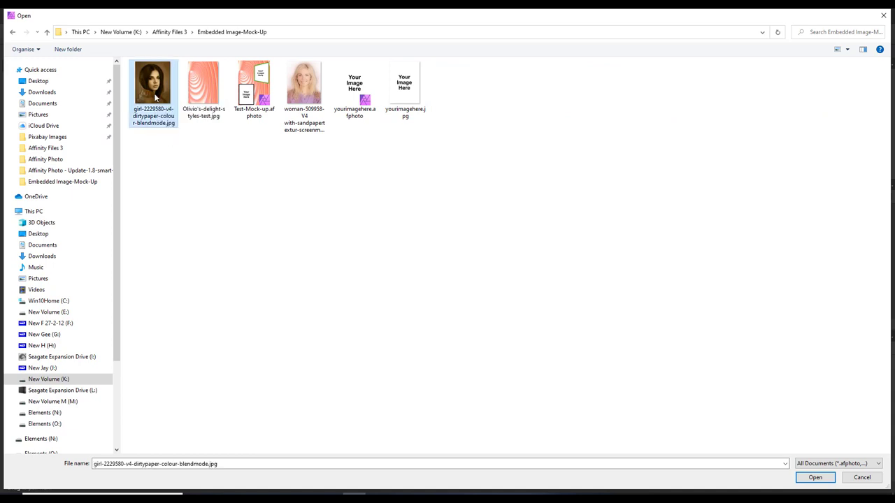
left_click(805, 481)
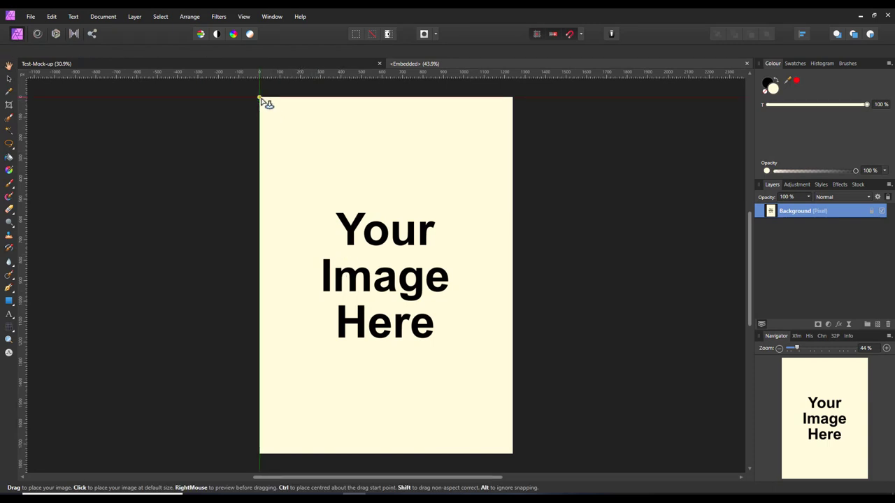
Drag the girl portrait across the whole embedded page, align it, and view it in Test-Mock-up.
left_click_drag(261, 98, 562, 457)
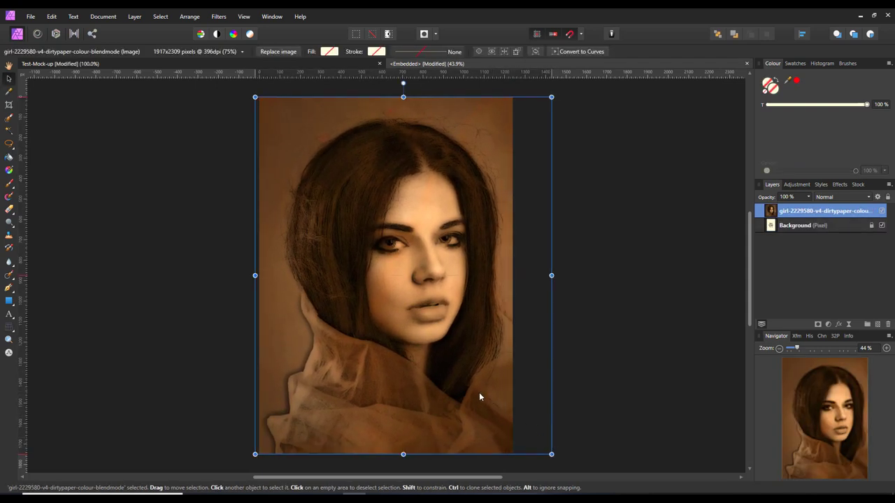
left_click_drag(479, 396, 472, 395)
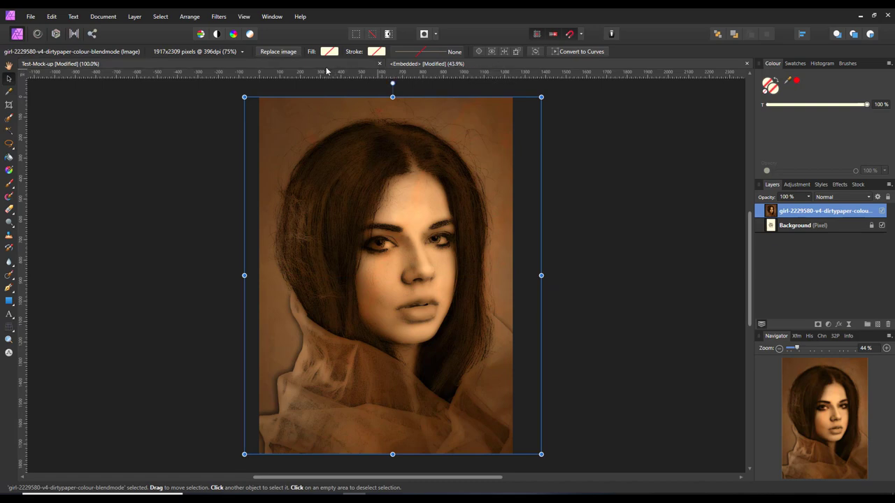
left_click(296, 64)
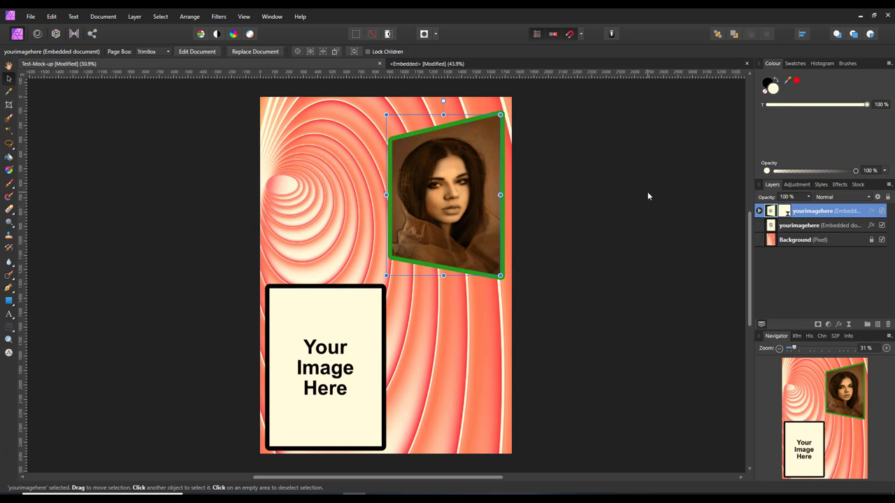
Close the embedded girl portrait document, returning to Test-Mock-up.
left_click(470, 65)
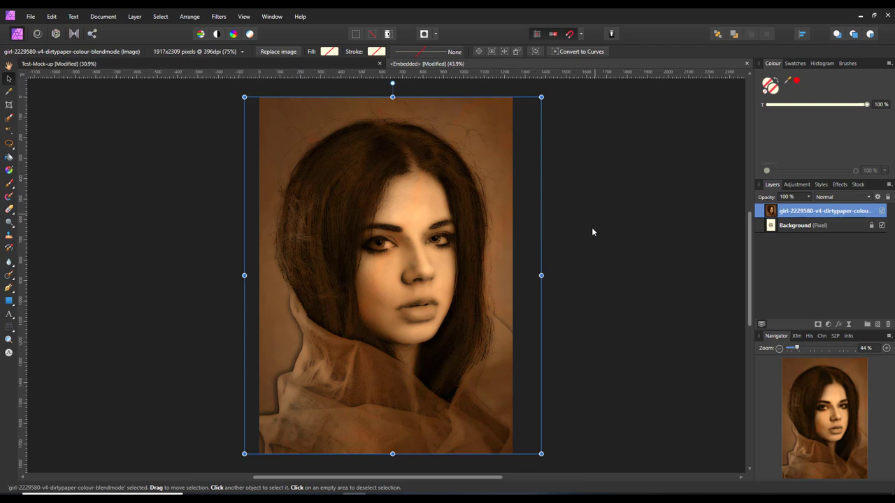
left_click(748, 64)
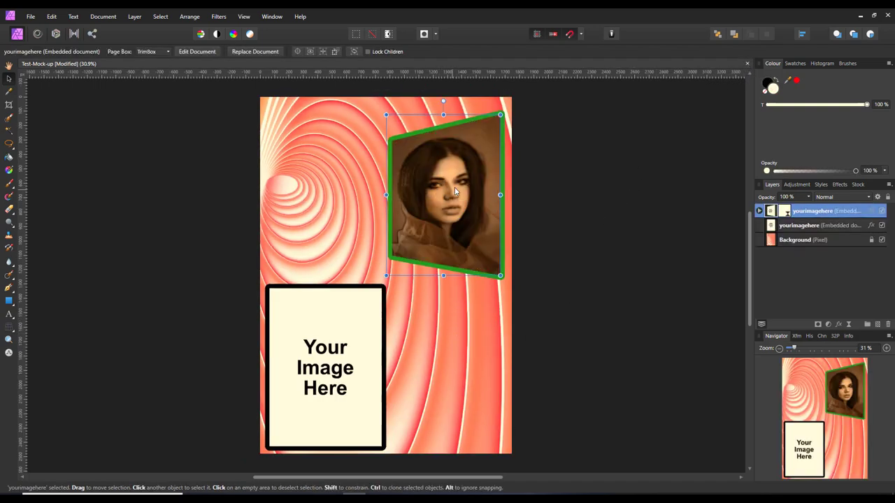
Open the black frame's placeholder and place woman-509958-V4 with-sandpapertextur-screenmode.jpg.
left_click(772, 231)
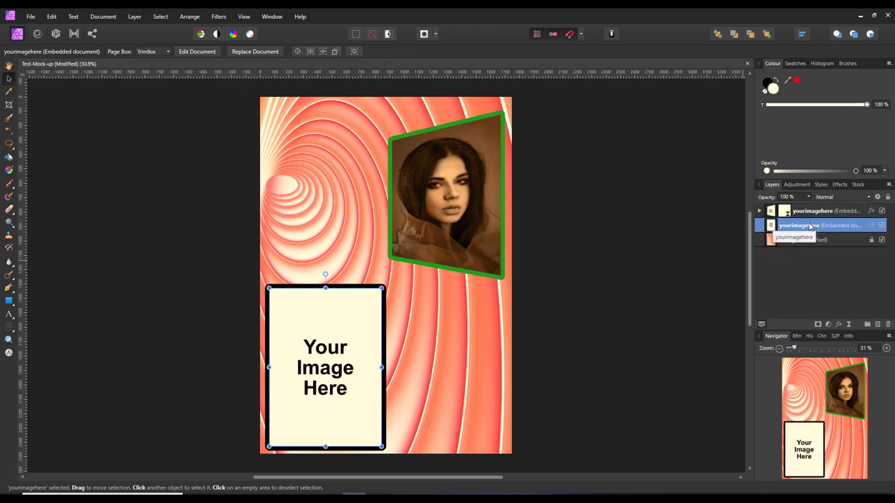
double_click(771, 228)
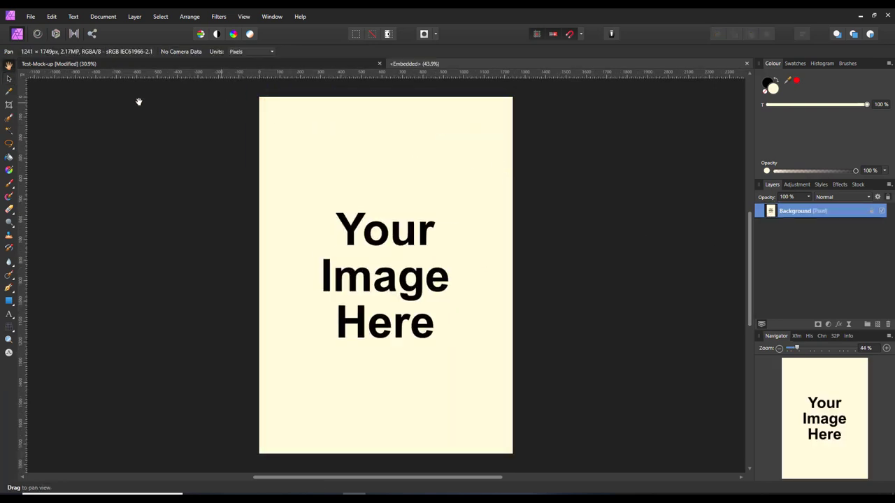
left_click(31, 16)
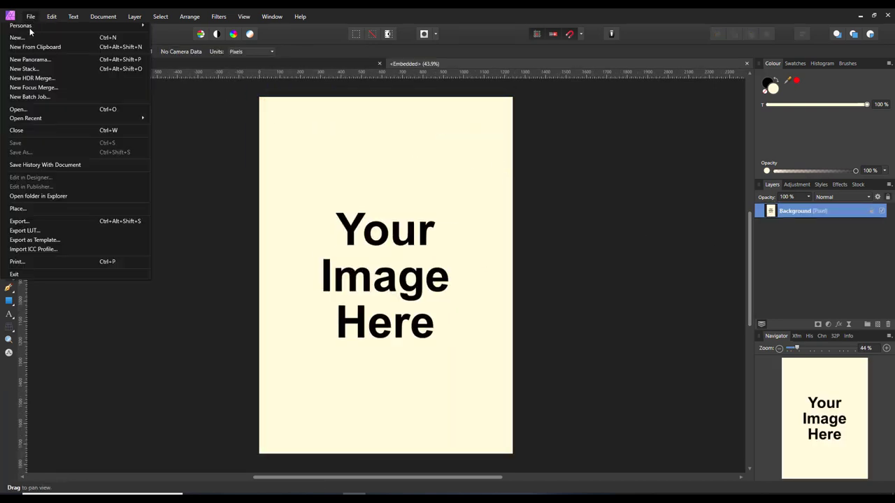
left_click(18, 209)
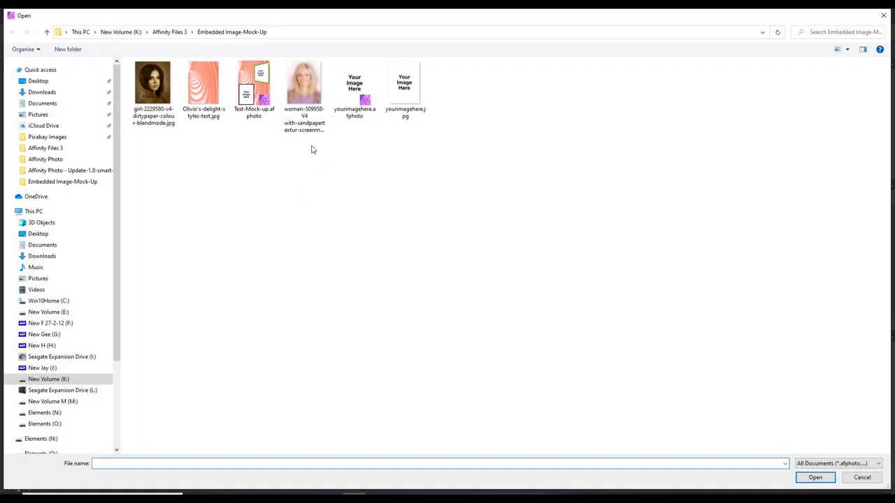
left_click(311, 93)
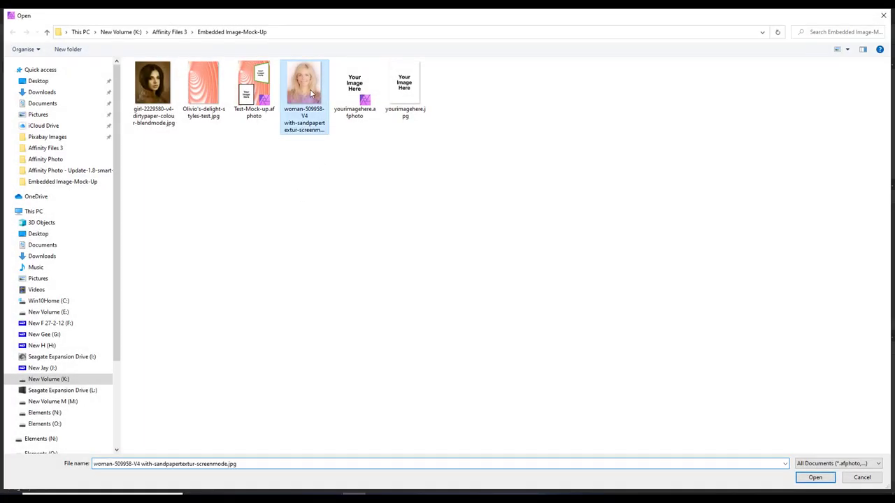
left_click(815, 478)
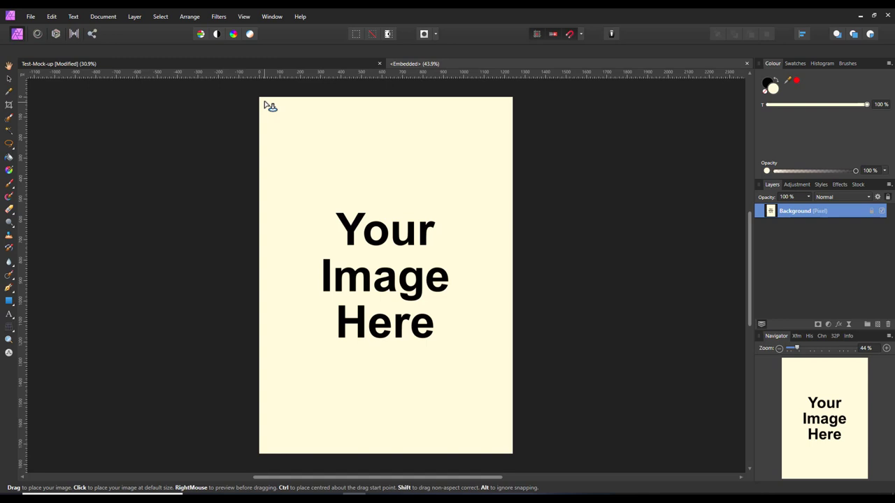
Drag the woman portrait across the embedded page, align it, and check it in Test-Mock-up.
left_click_drag(259, 96, 480, 439)
left_click_drag(438, 312, 435, 313)
scroll(749, 277, "up", 3)
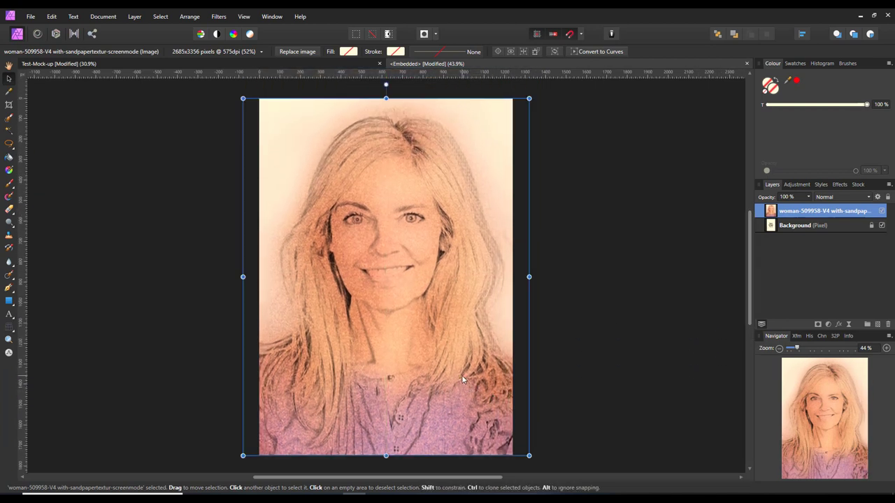
left_click(329, 61)
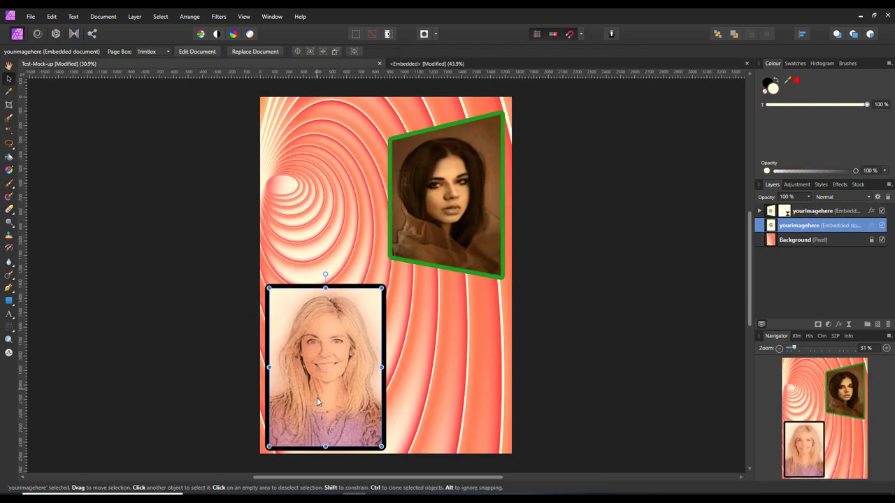
left_click(540, 64)
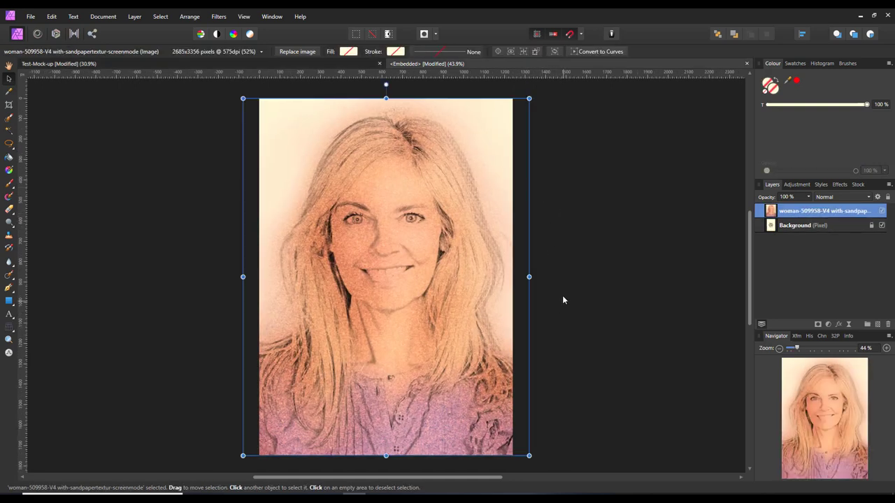
Add a Levels adjustment to the woman portrait with raised gamma.
left_click(827, 326)
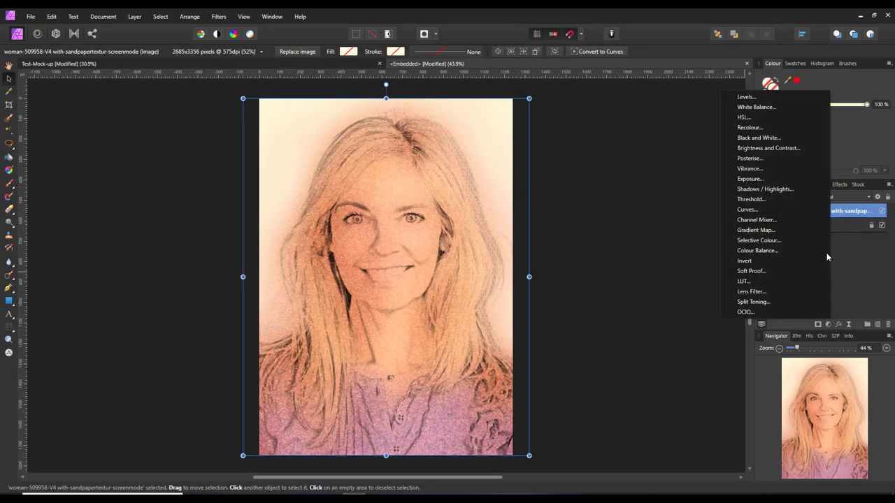
left_click(746, 97)
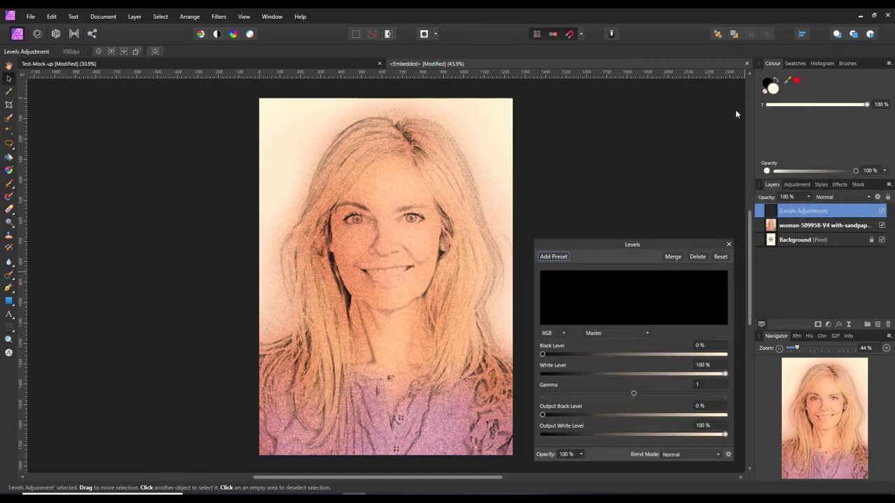
left_click_drag(634, 393, 675, 396)
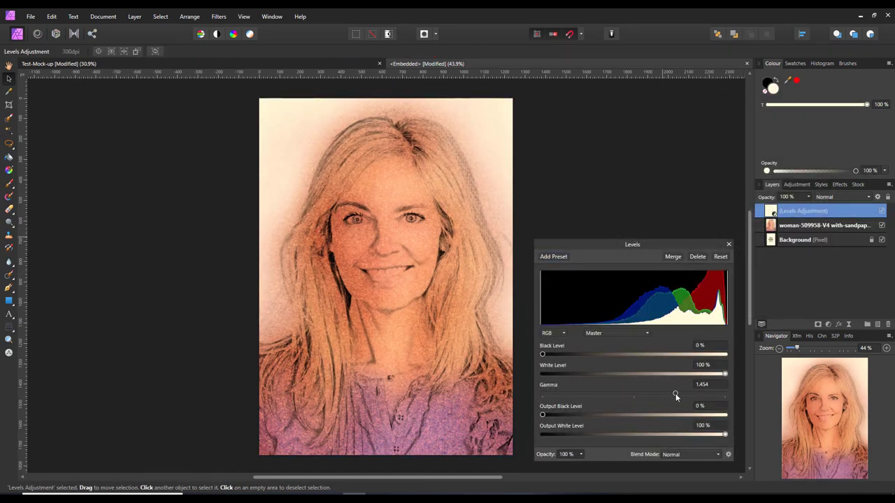
left_click(730, 244)
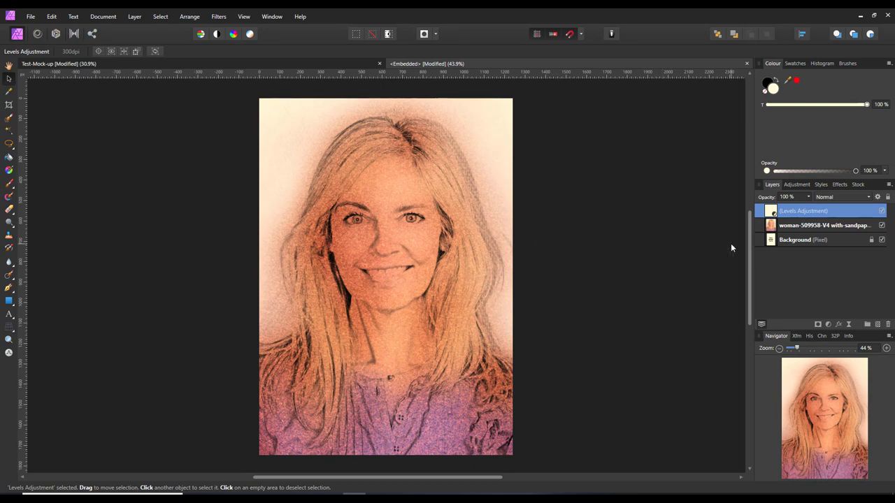
Compare the mock-up with Levels on and off, keep it on, and close the embedded document.
left_click(348, 63)
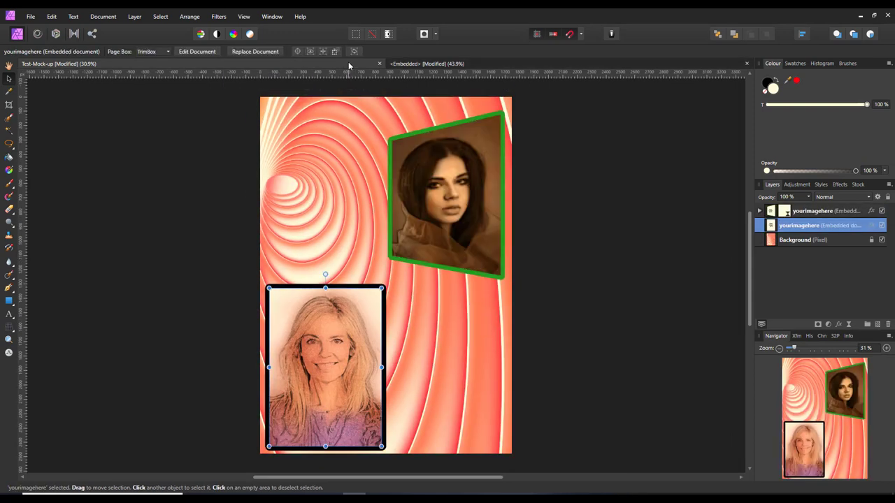
left_click(557, 66)
left_click(882, 211)
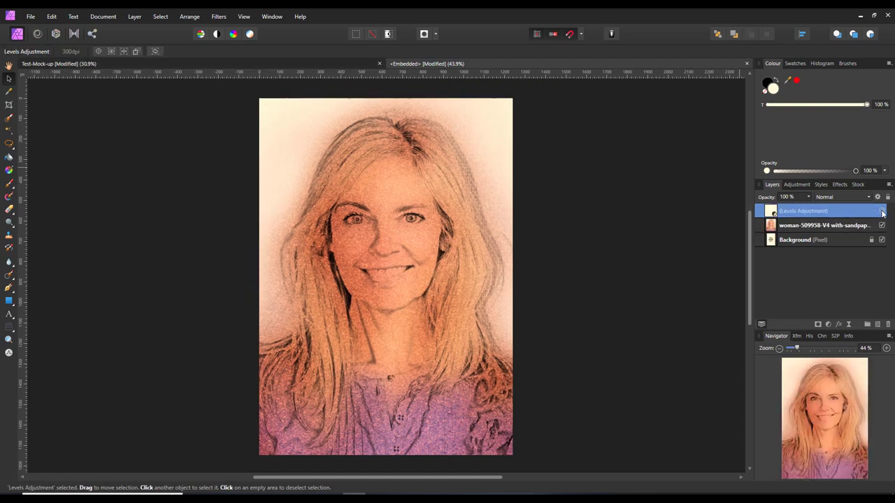
left_click(353, 67)
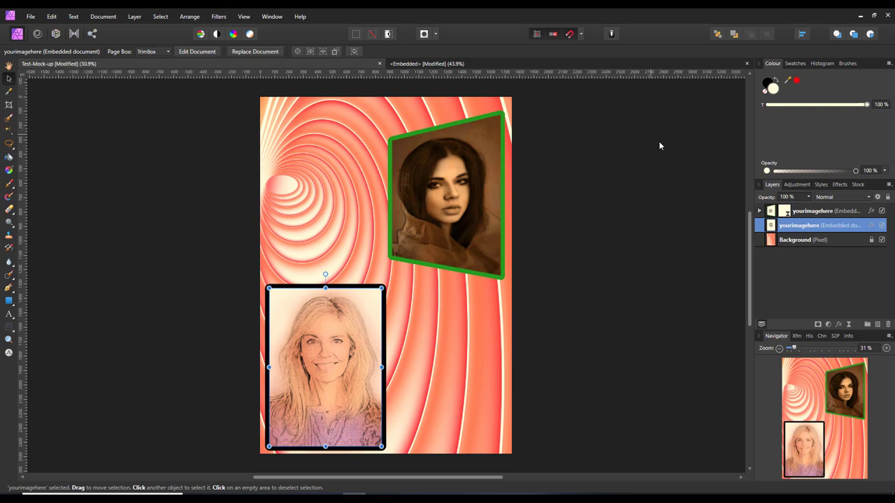
left_click(675, 63)
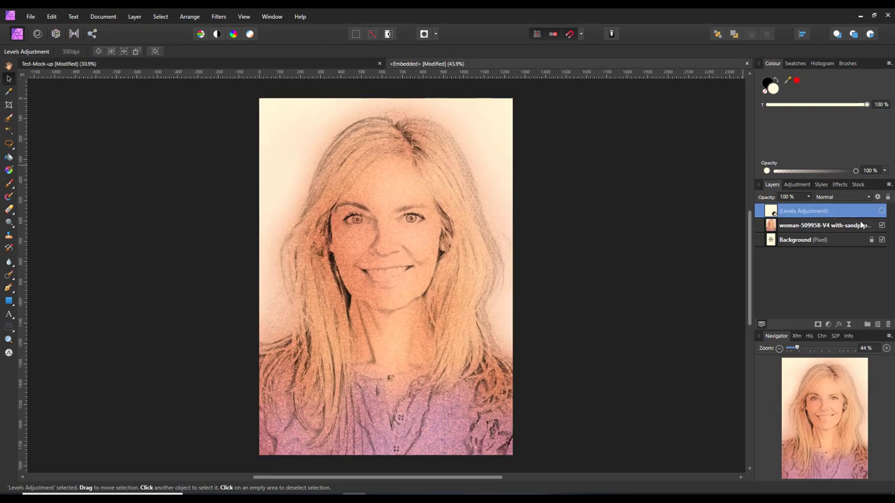
left_click(881, 211)
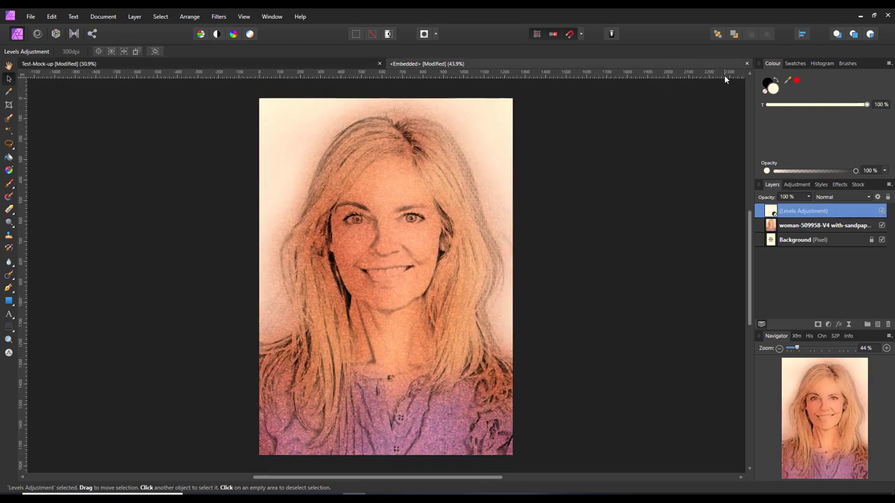
left_click(747, 63)
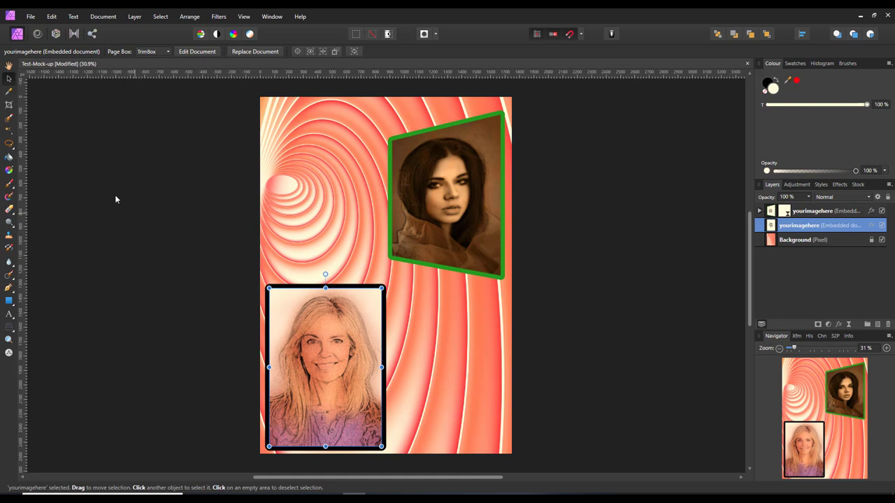
Create a new Untitled document from the saved Test-Mock-up template.
left_click(30, 18)
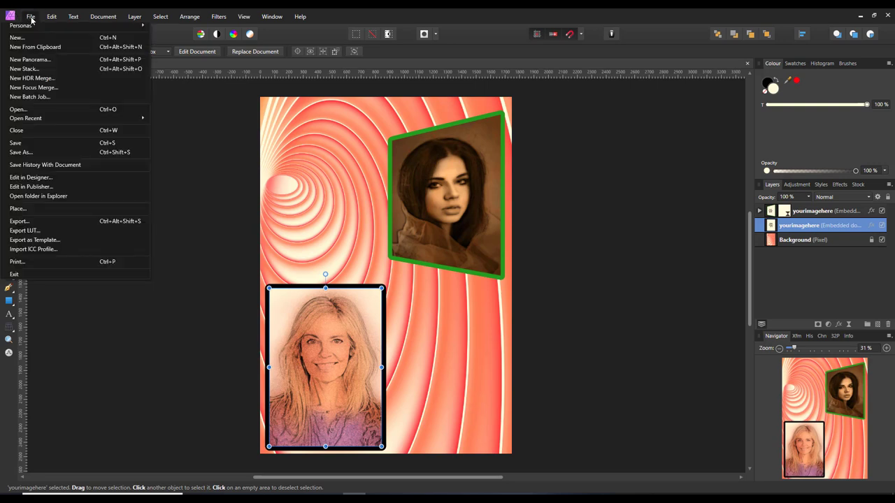
left_click(17, 39)
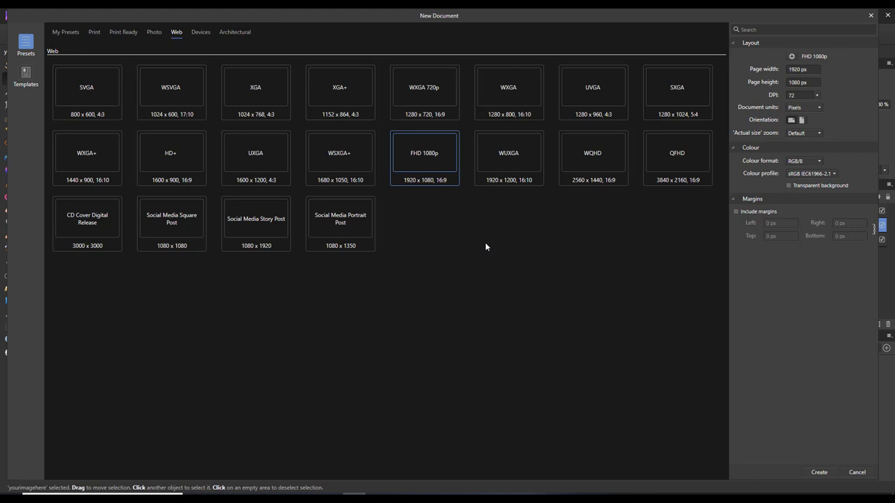
left_click(26, 80)
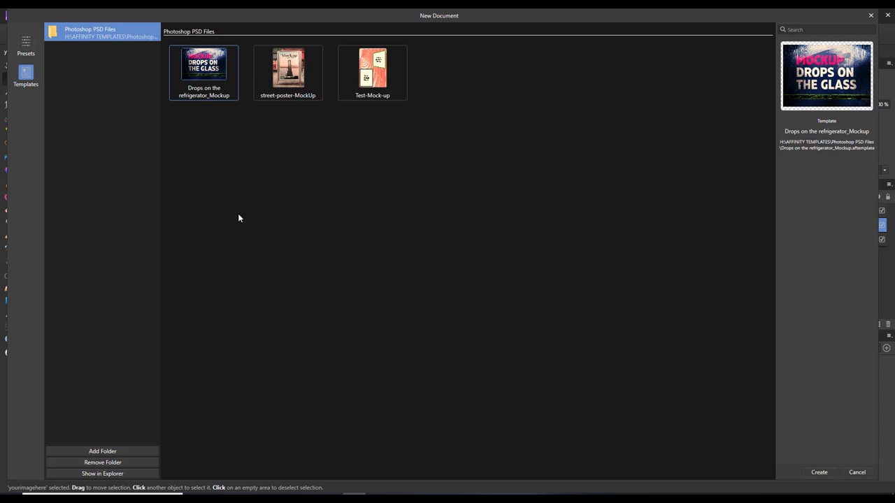
left_click(374, 86)
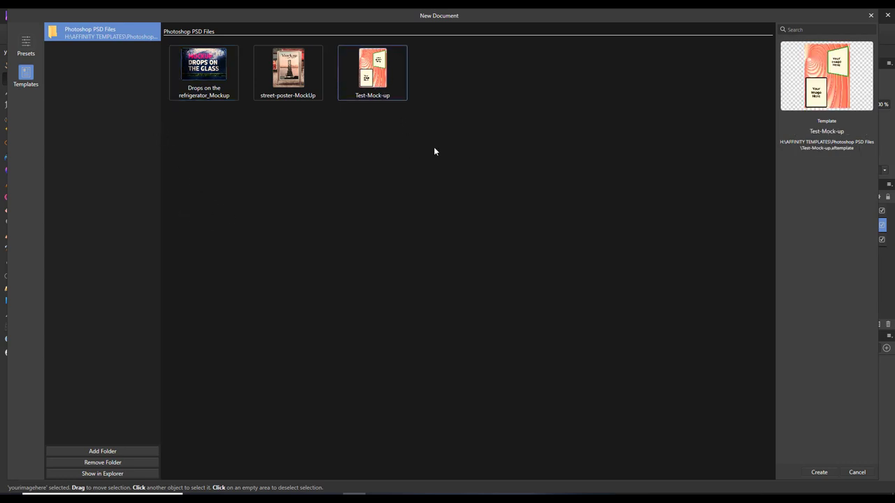
left_click(815, 473)
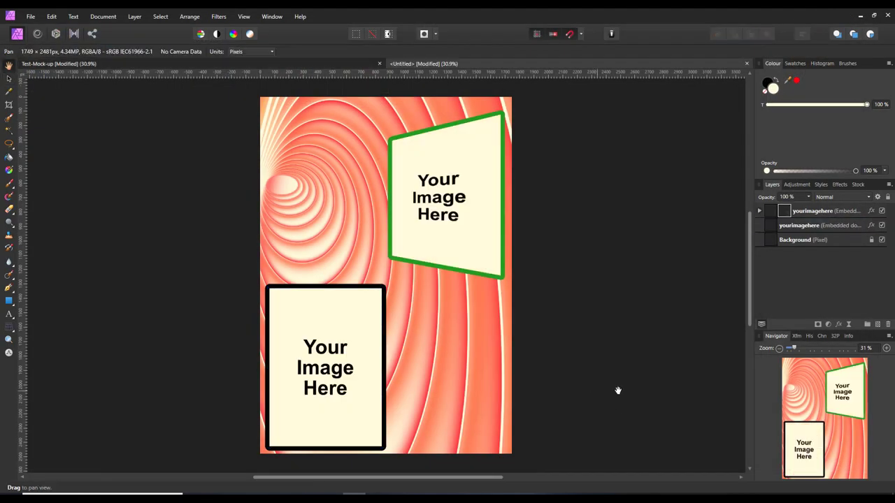